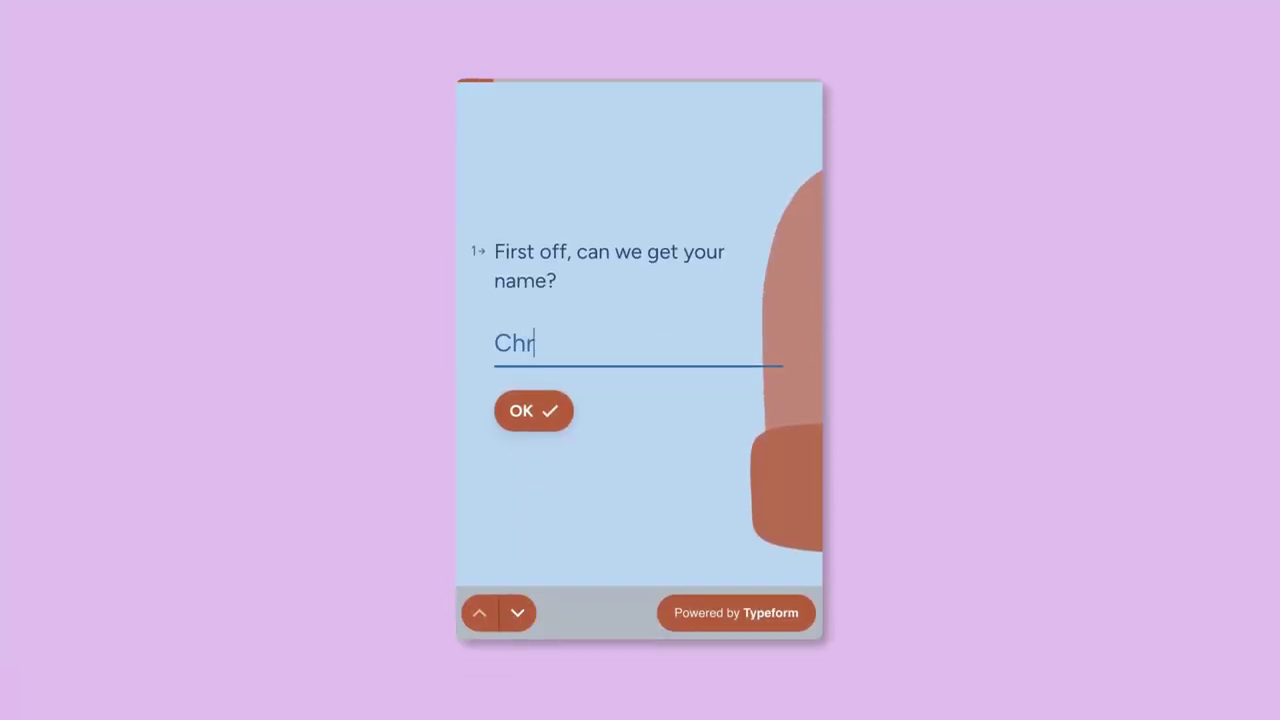
Submit the respondent's name in the form and enter Dior as the company name
key("Return")
type("Dior")
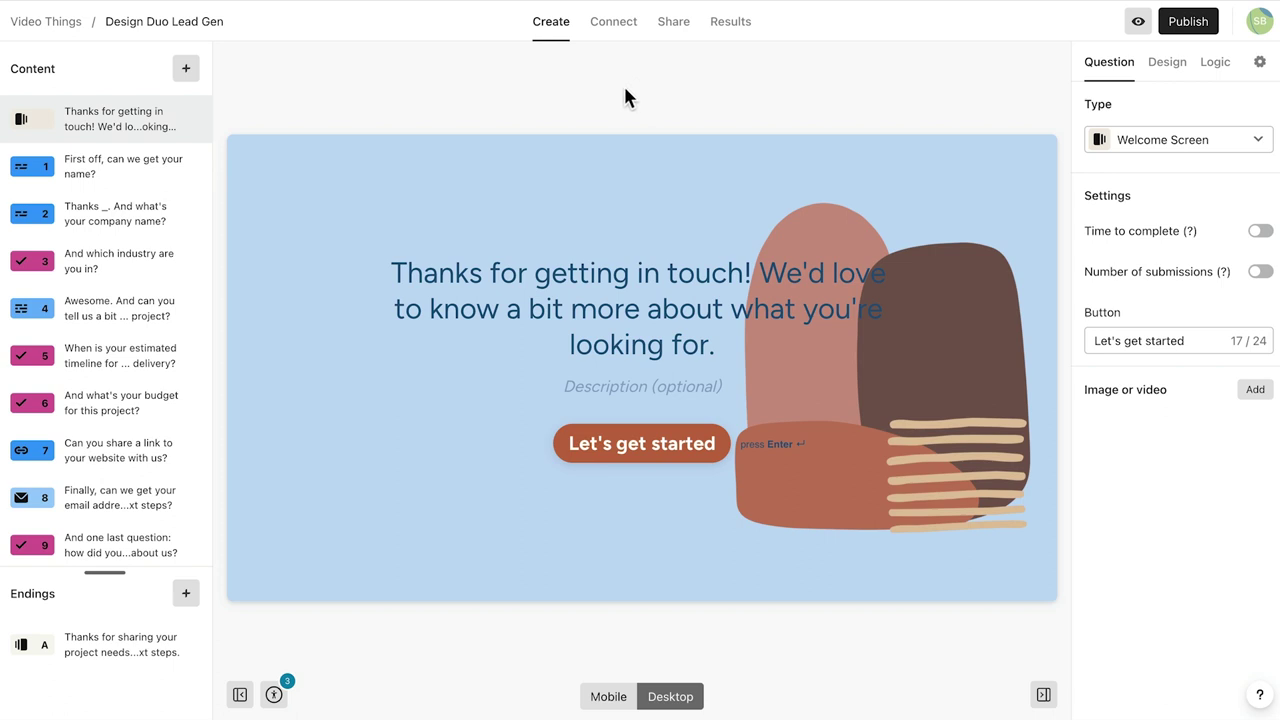
Look through the name, company name, email and budget questions of the Design Duo Lead Gen form
left_click(115, 177)
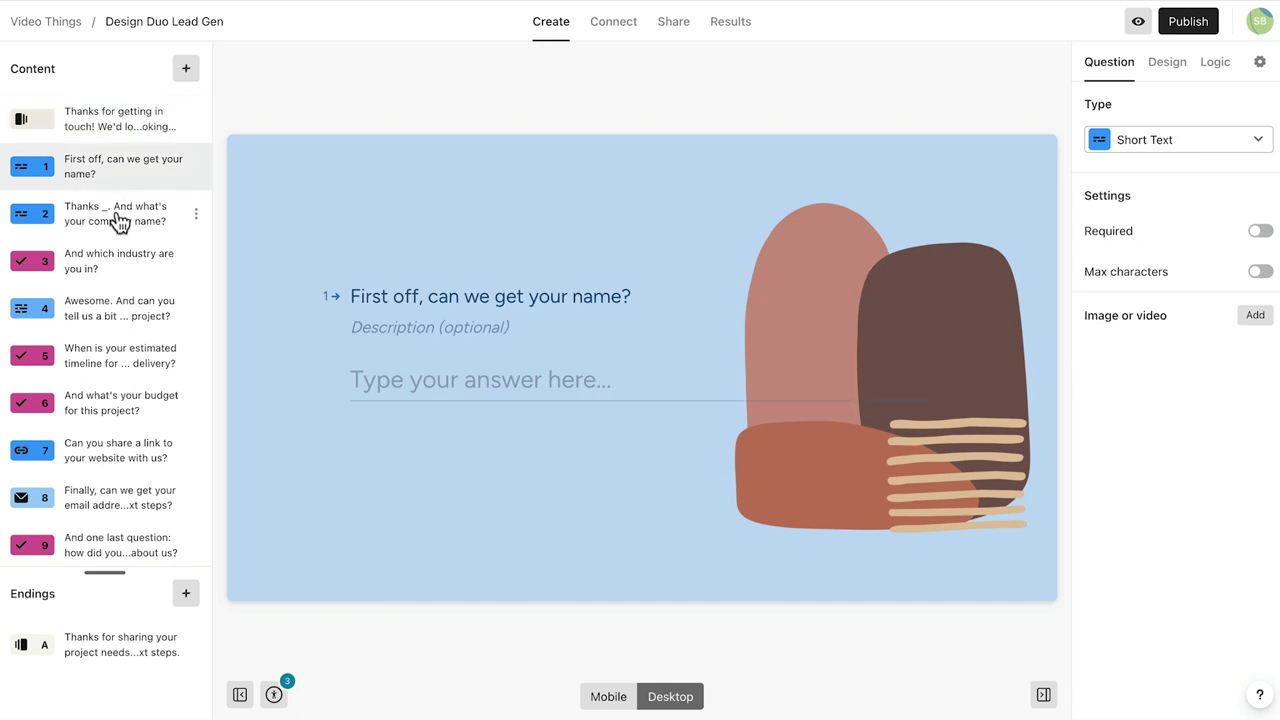
left_click(117, 218)
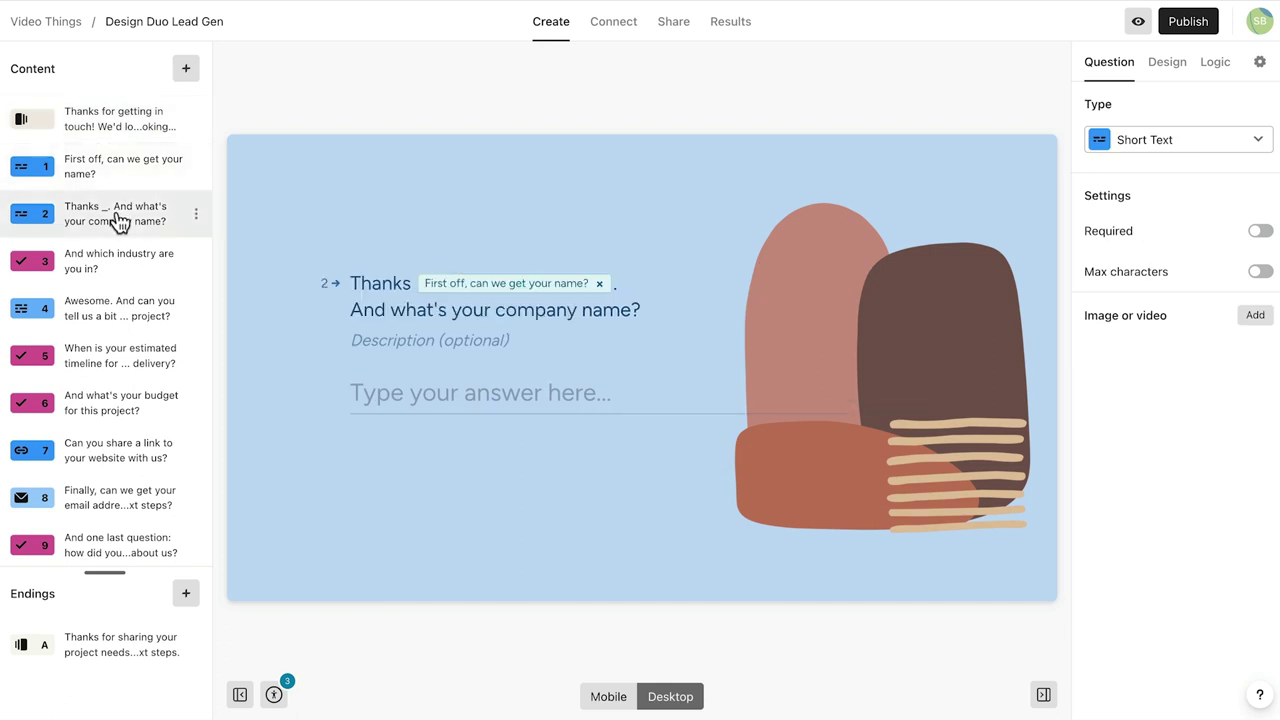
left_click(105, 513)
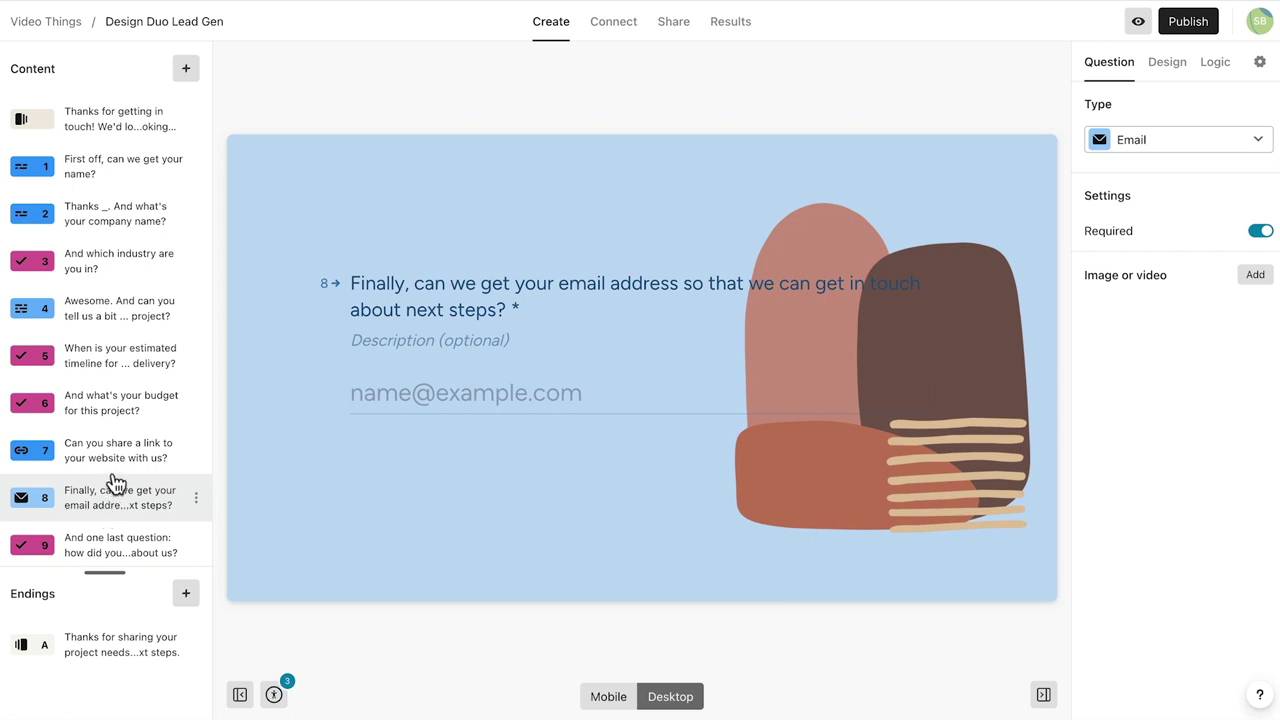
left_click(118, 408)
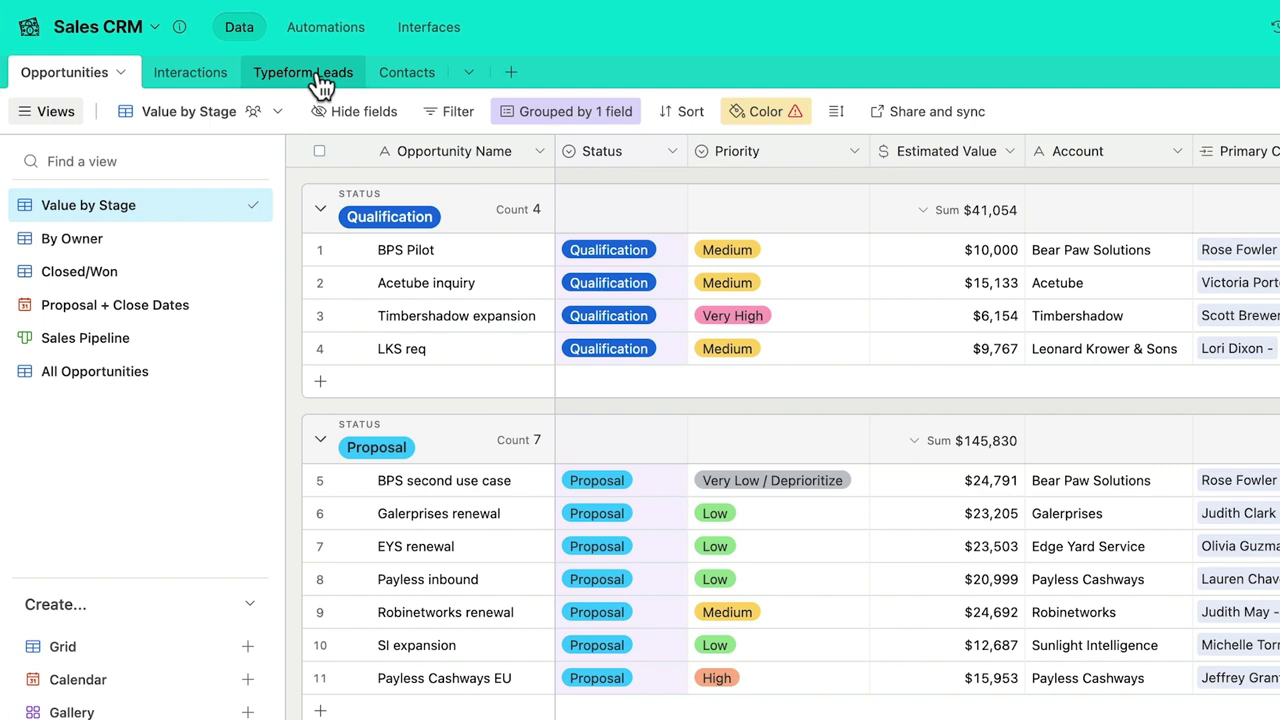
Switch to Airtable's Typeform Leads table in Sales CRM and inspect the field settings of Company name and Budget
left_click(318, 78)
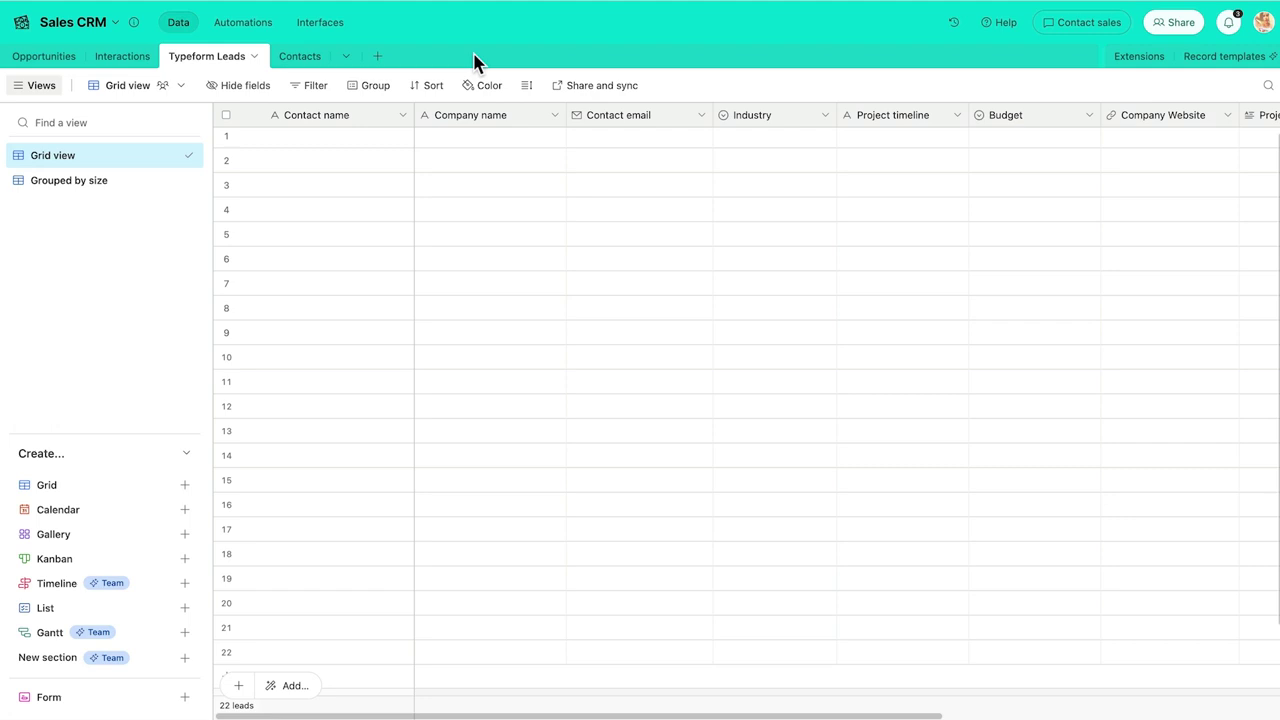
left_click(555, 116)
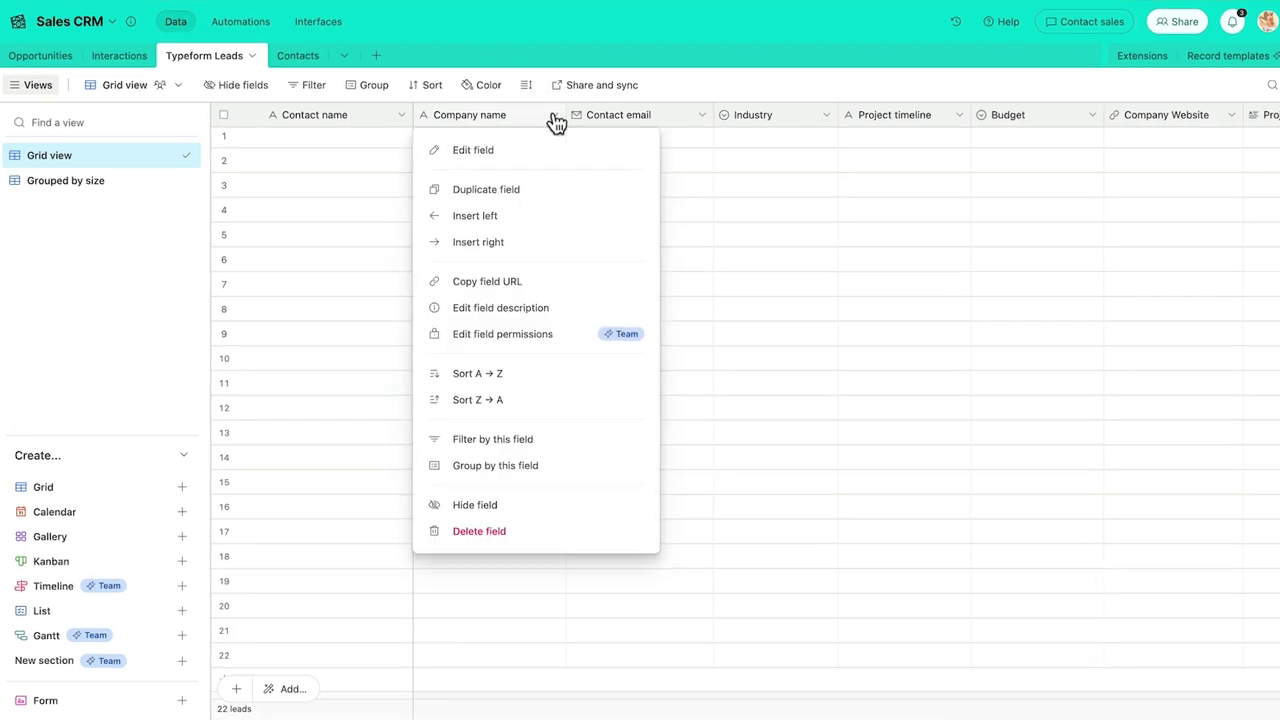
left_click(486, 150)
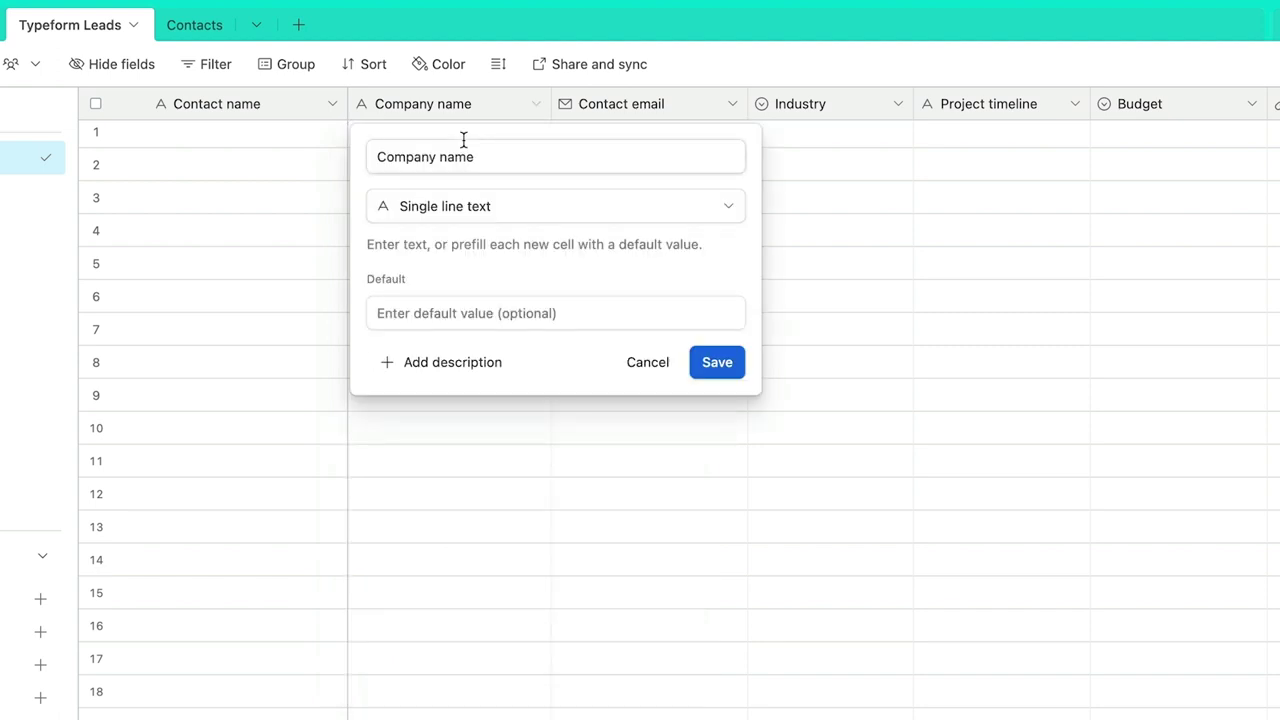
left_click(729, 207)
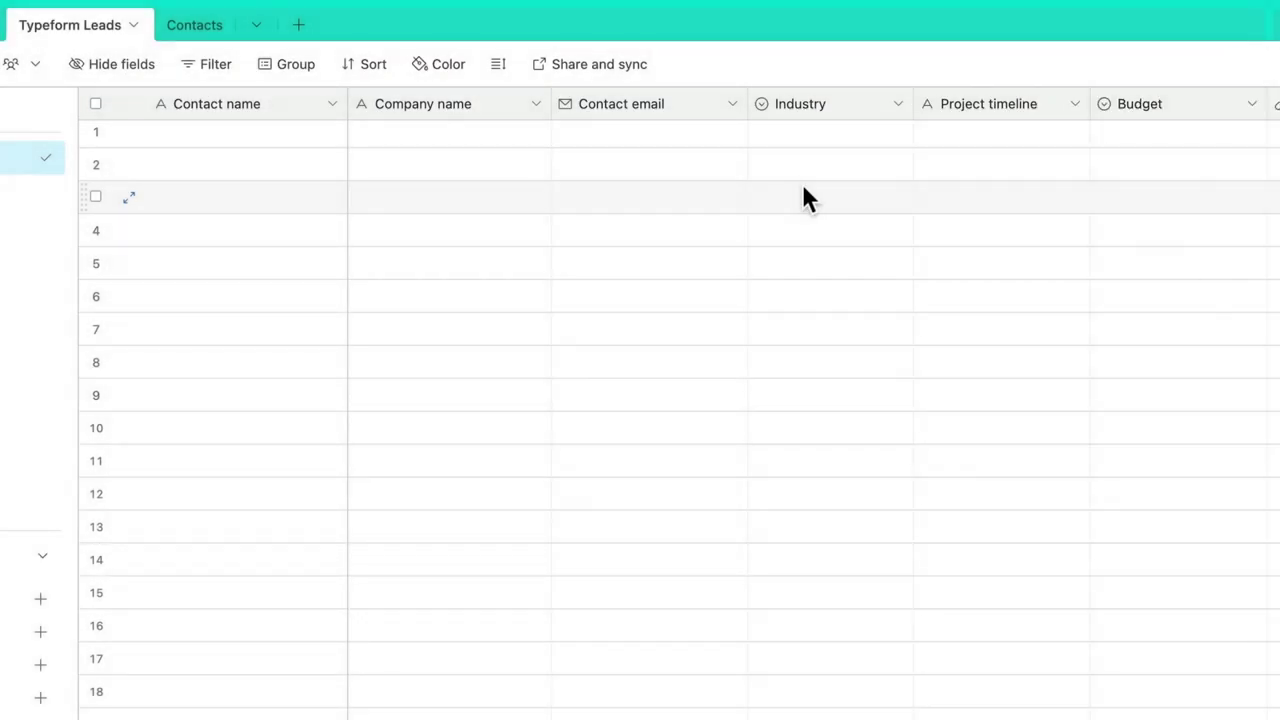
left_click(1252, 104)
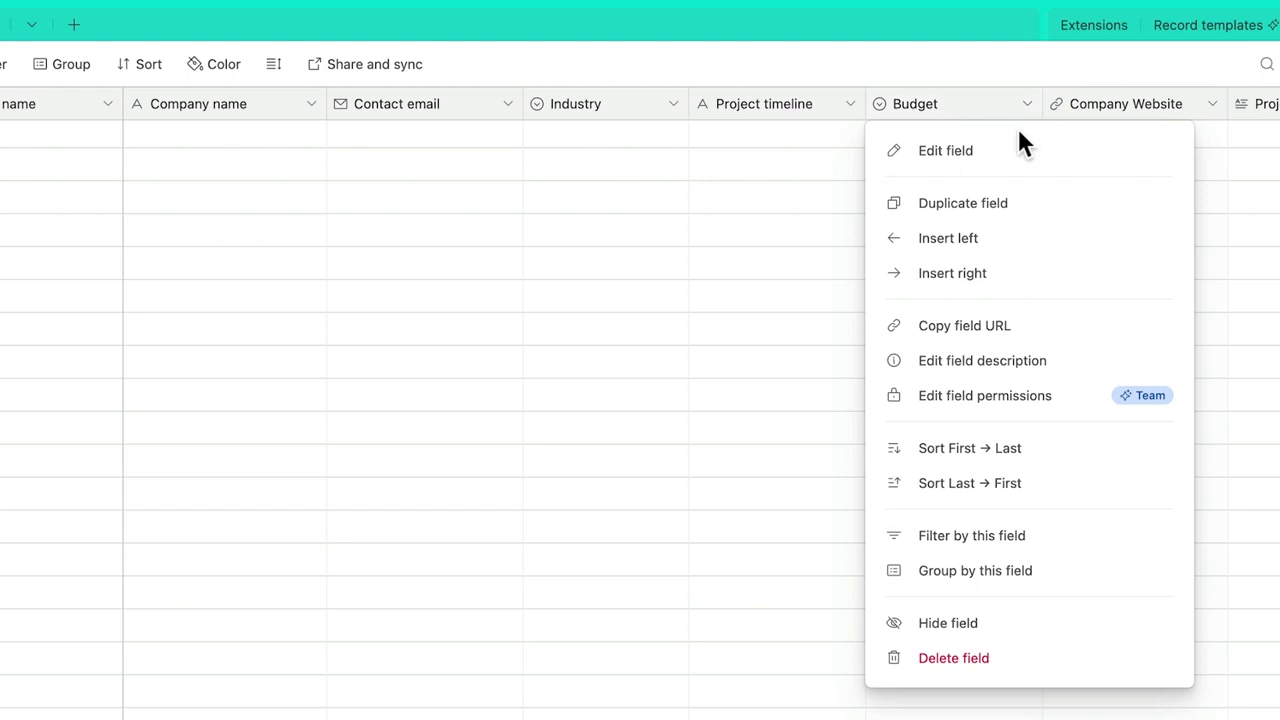
left_click(1020, 150)
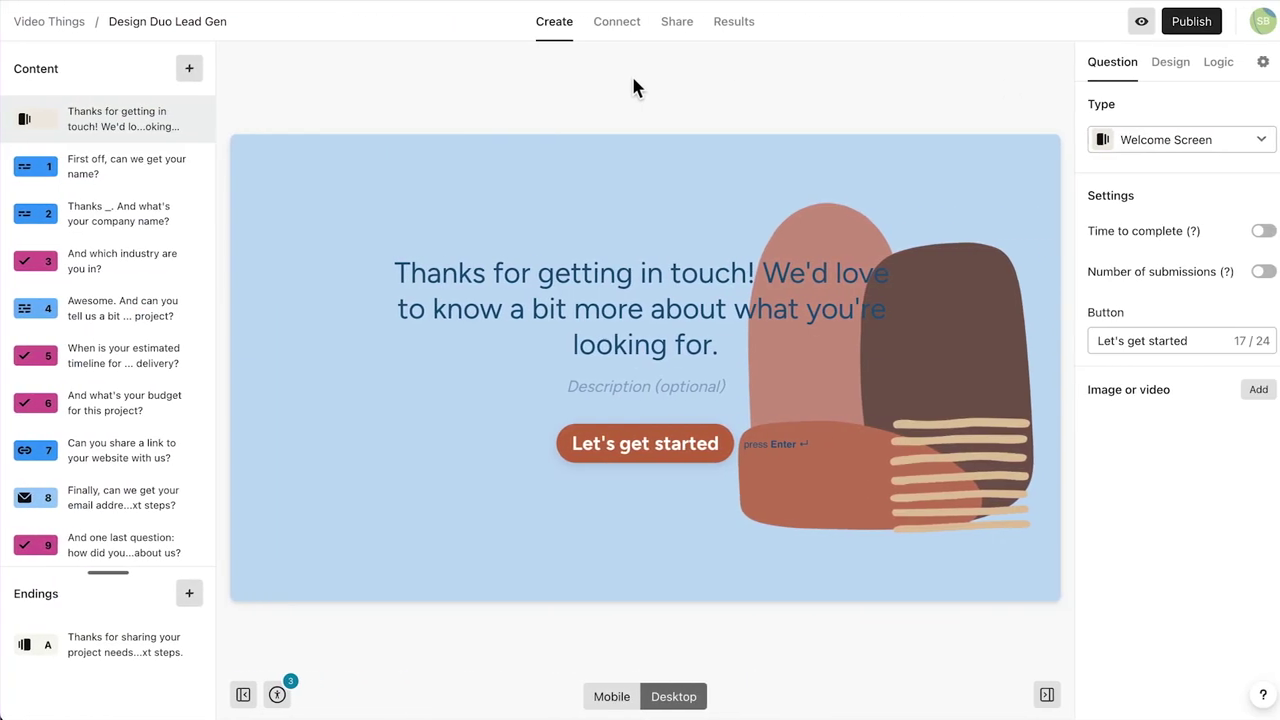
Switch to Typeform, publish the Design Duo Lead Gen form, and search its available integrations for airtable
left_click(1183, 28)
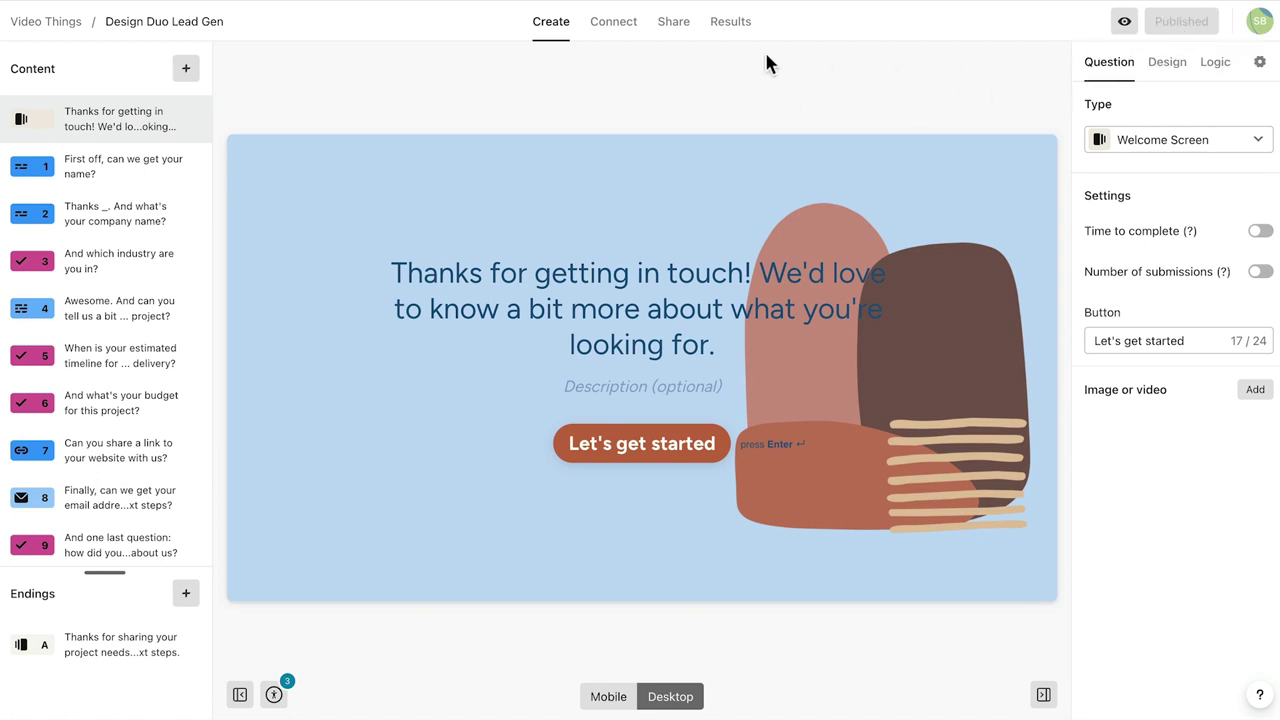
left_click(611, 27)
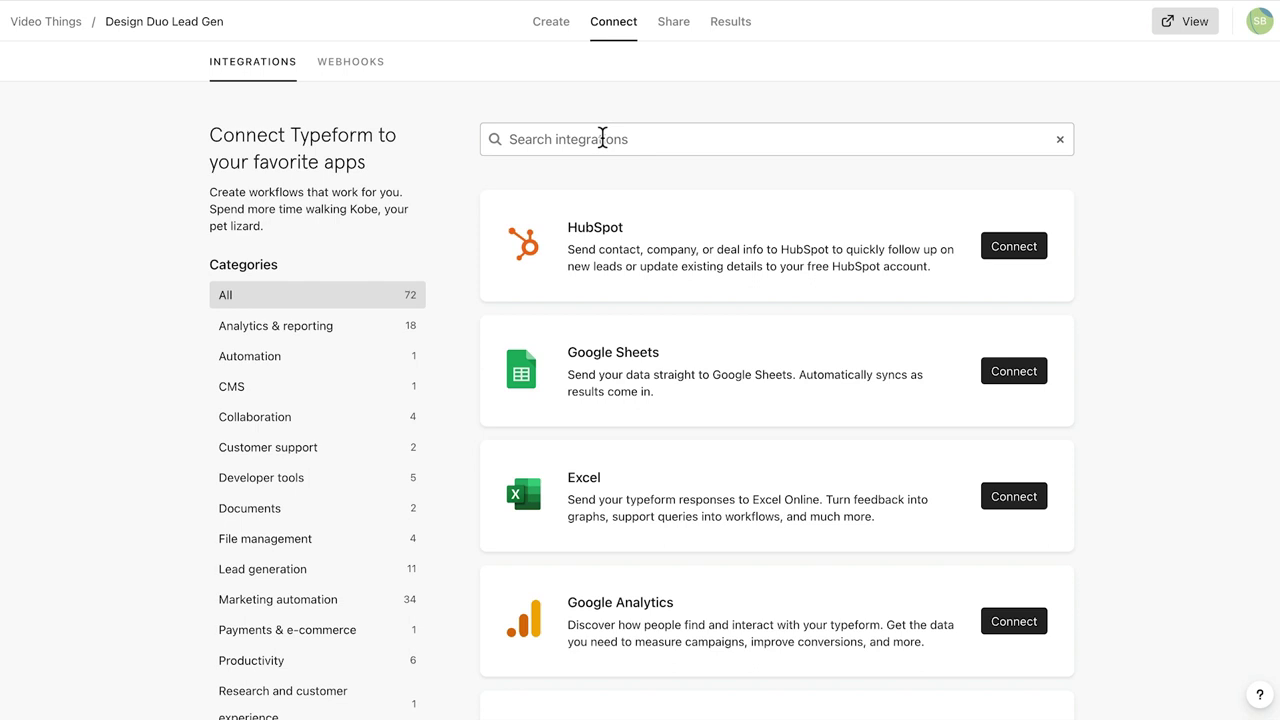
left_click(602, 138)
type("airtable")
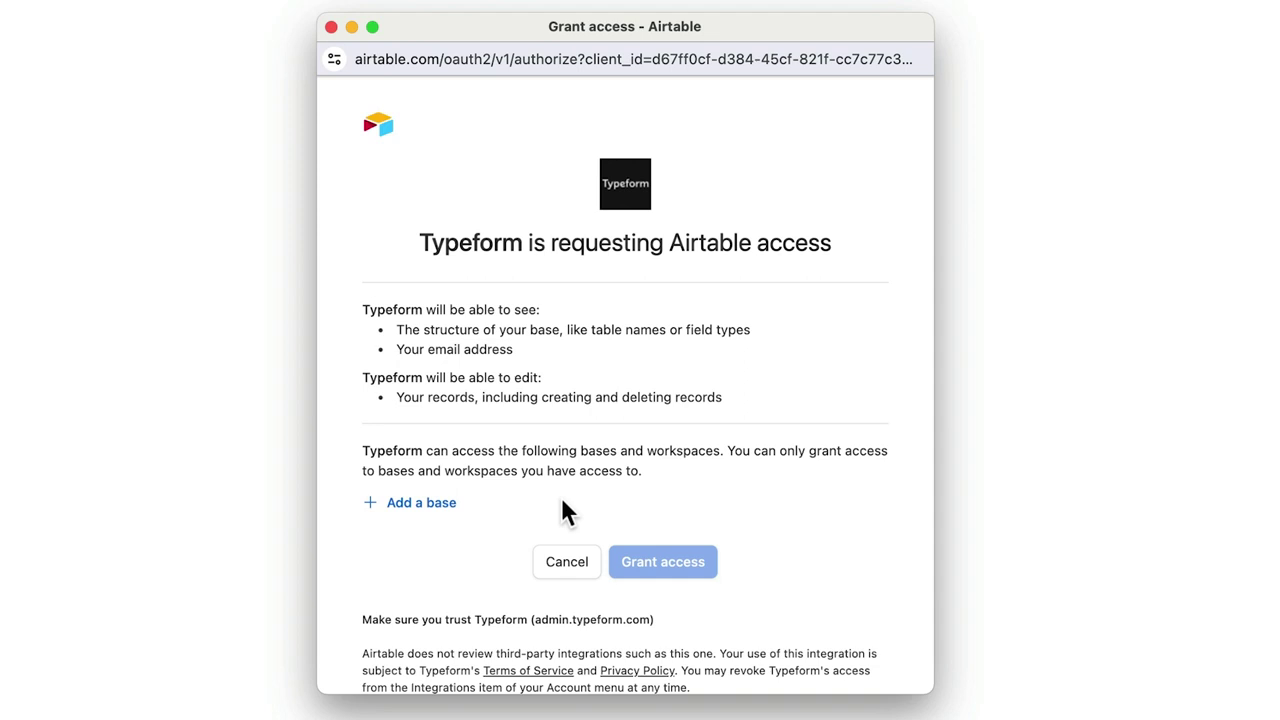
Grant Typeform access to all current and future Airtable bases in all current and future workspaces
left_click(440, 505)
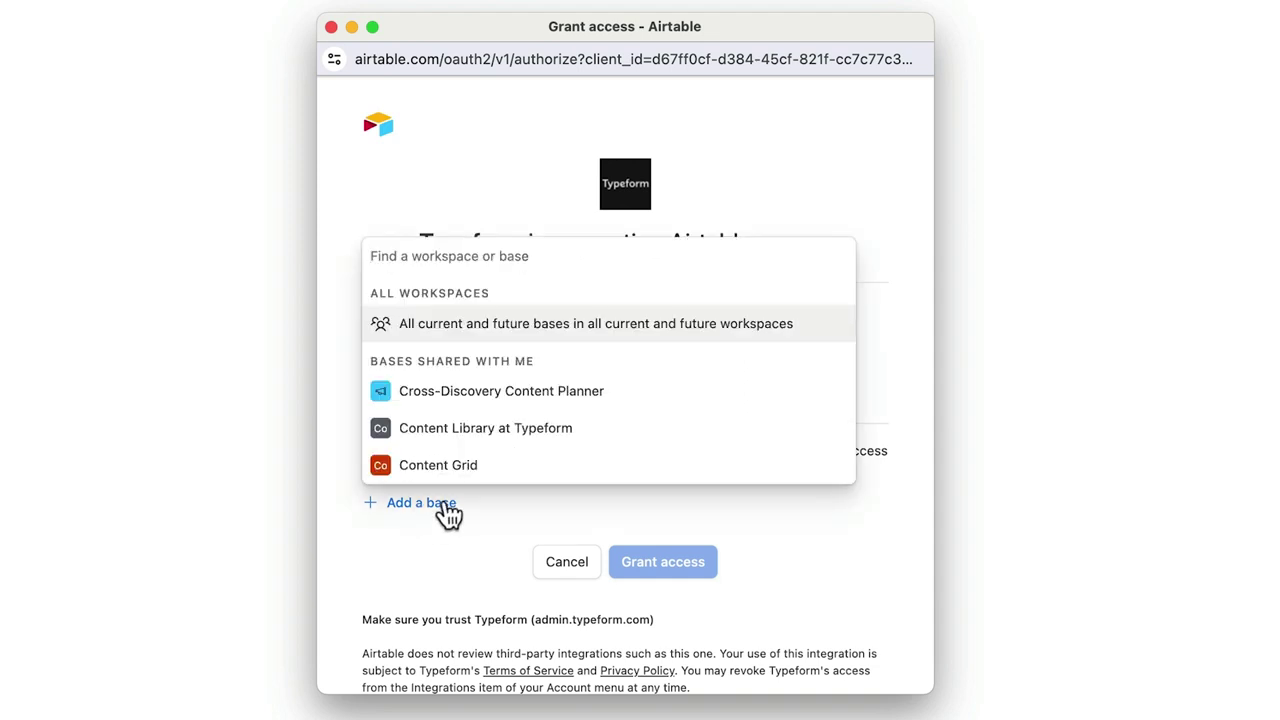
left_click(540, 326)
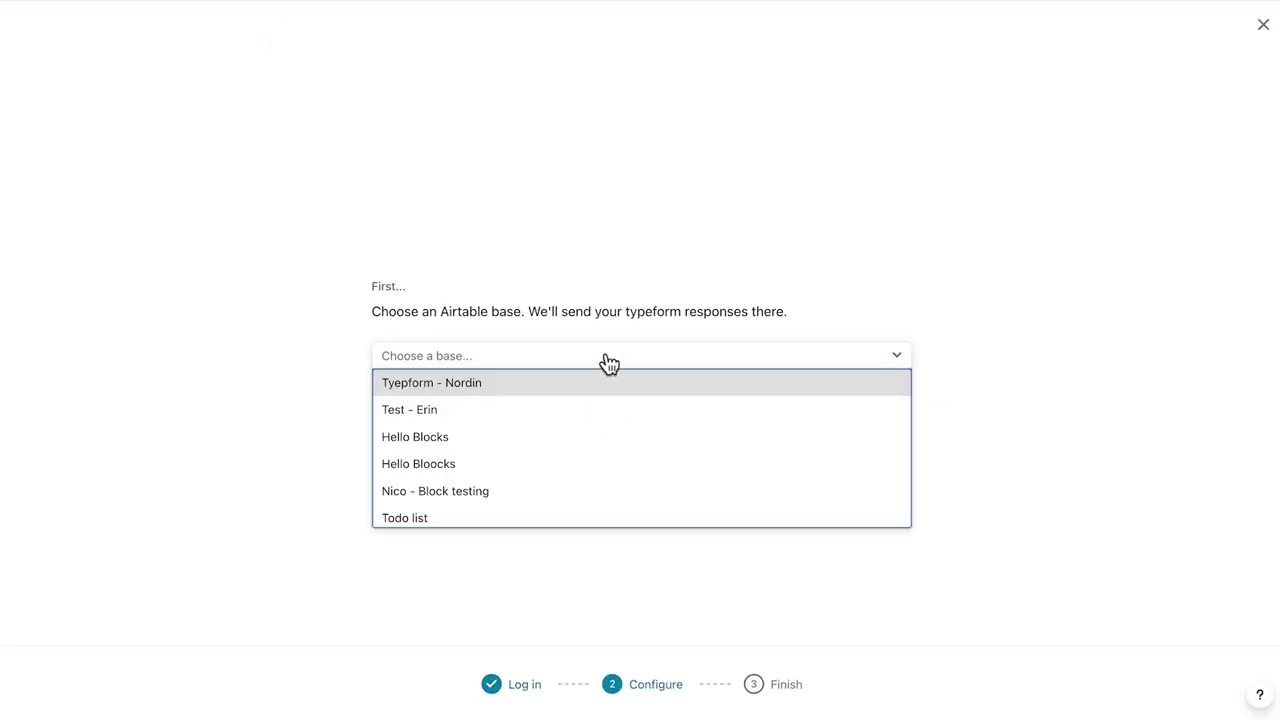
Choose the Sales CRM base and its Typeform Leads table as the destination for the form responses
scroll(600, 450, "down", 5)
scroll(600, 452, "down", 6)
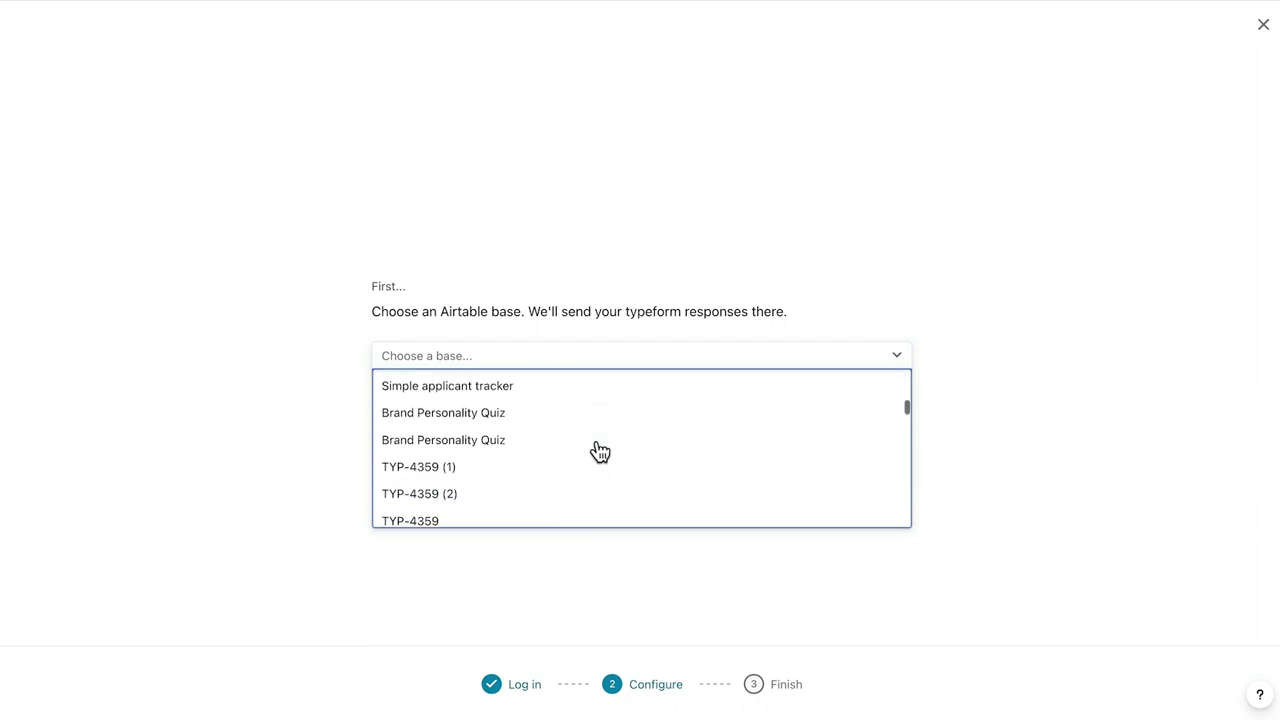
scroll(600, 451, "down", 4)
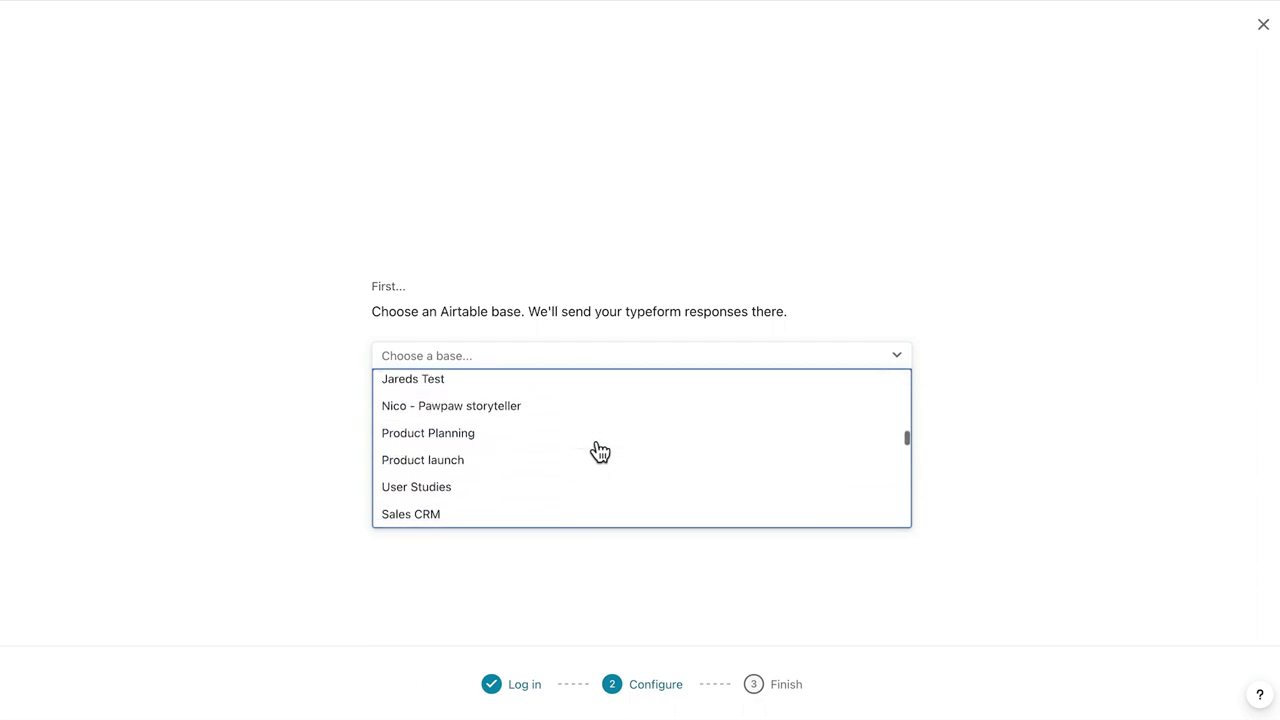
left_click(590, 457)
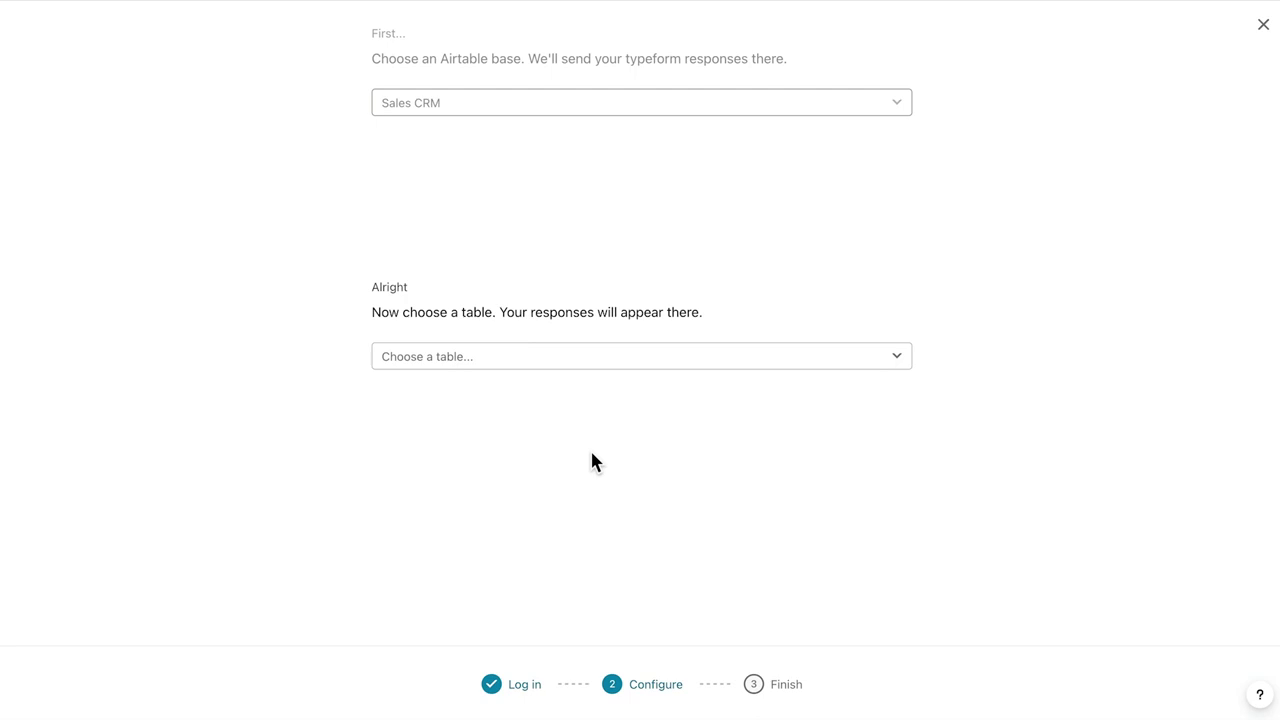
left_click(558, 364)
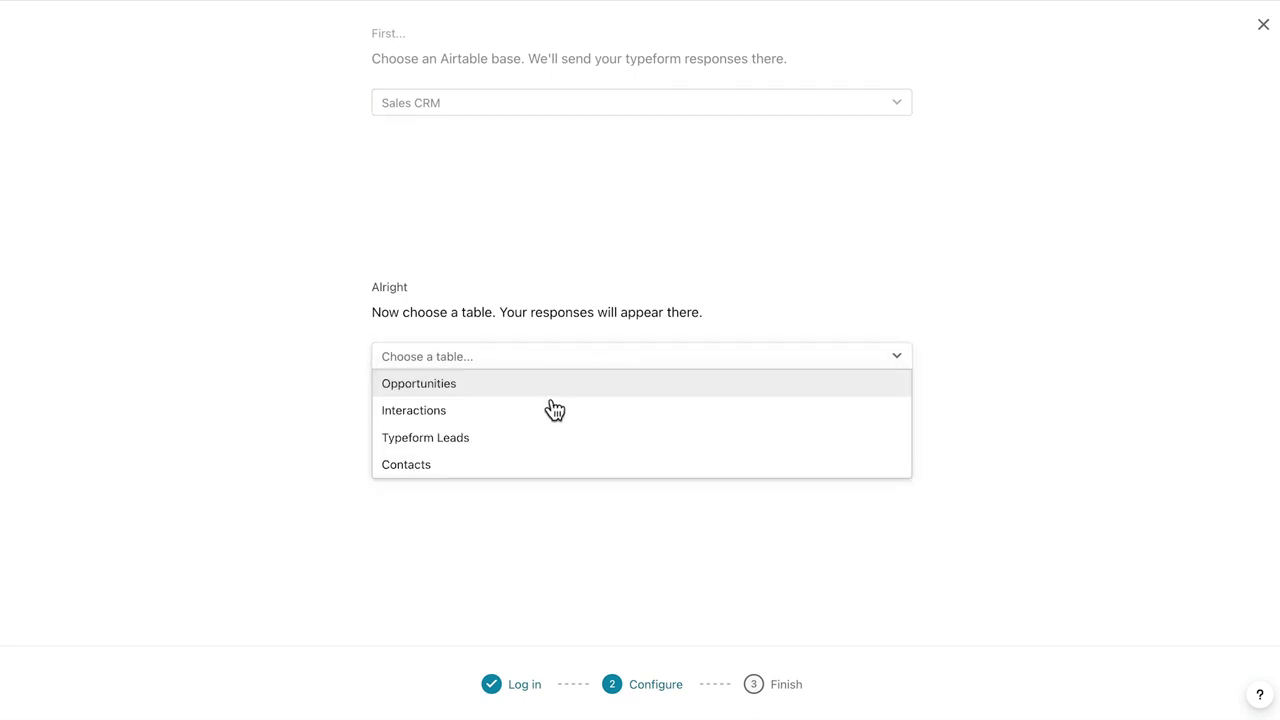
left_click(543, 446)
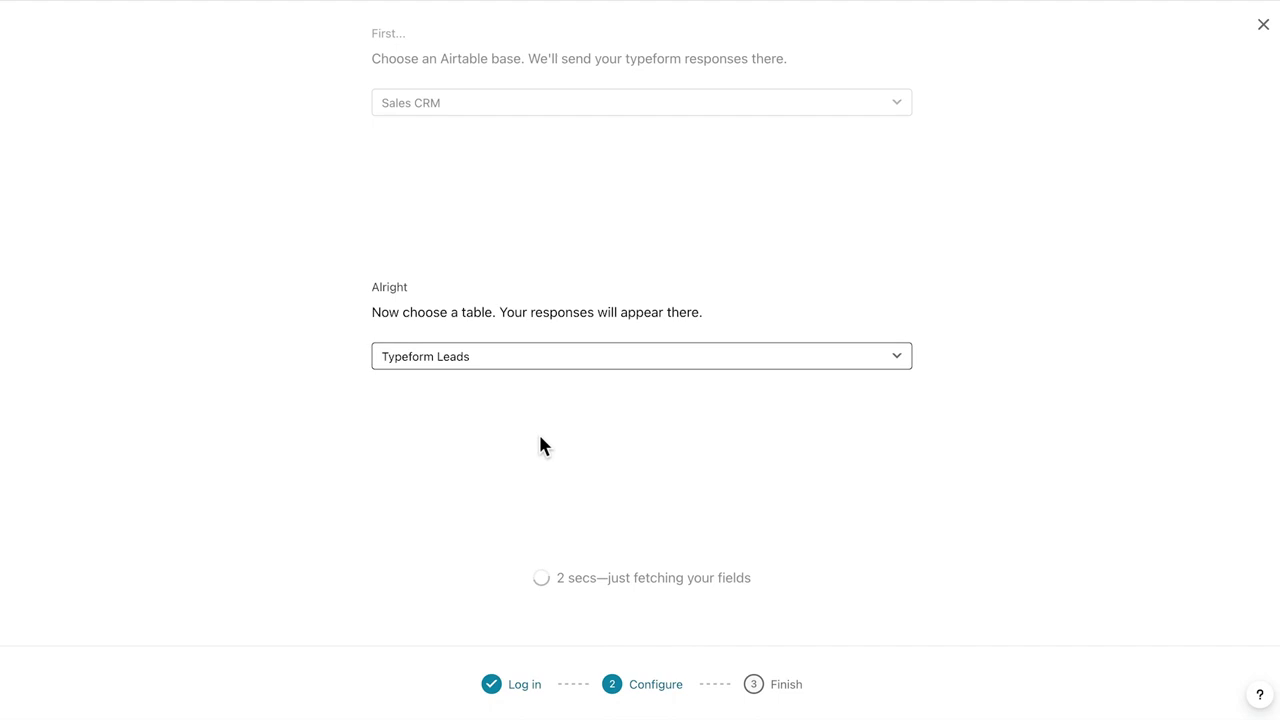
Match the question "First off, can we get your name?" to the Contact name field
left_click(575, 313)
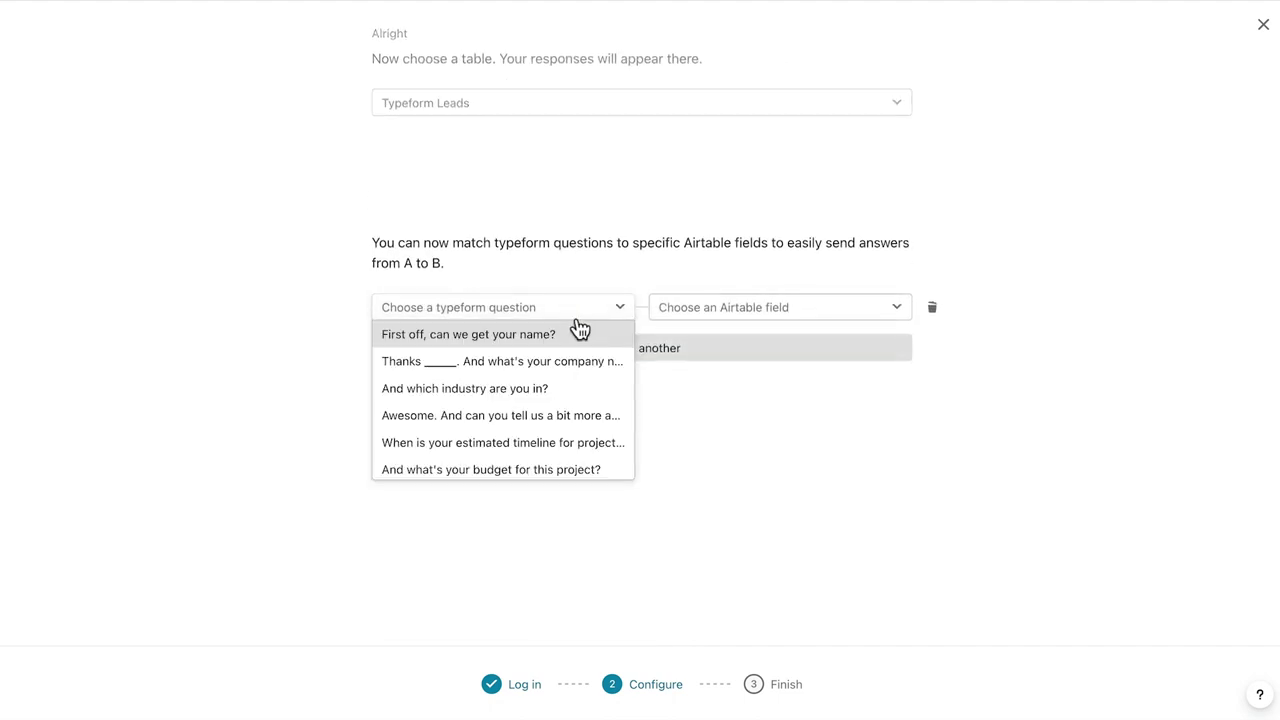
left_click(573, 344)
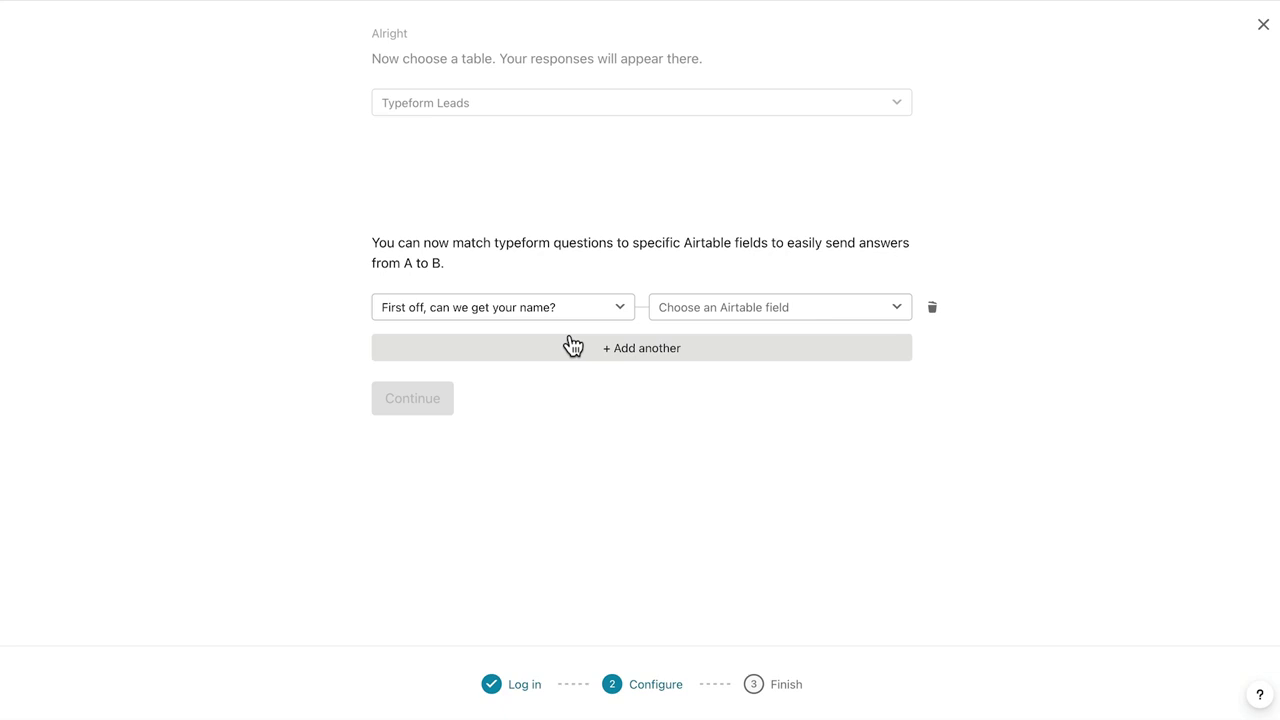
left_click(751, 318)
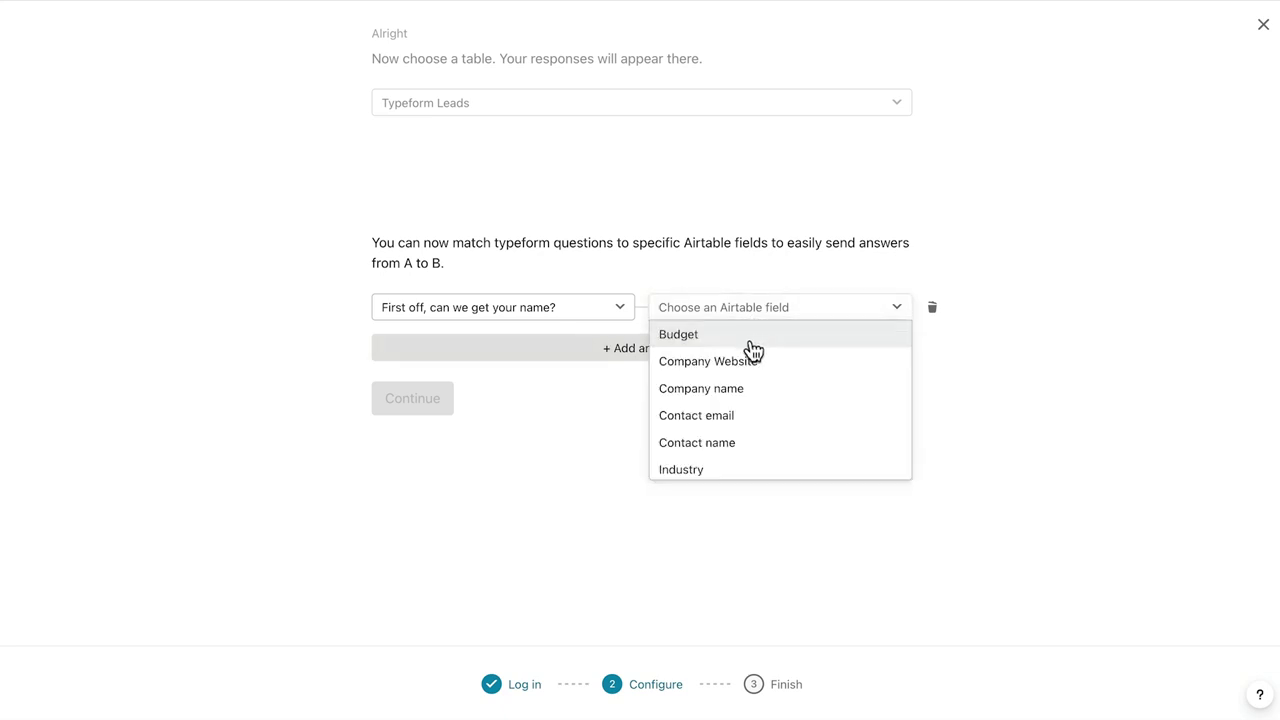
left_click(727, 448)
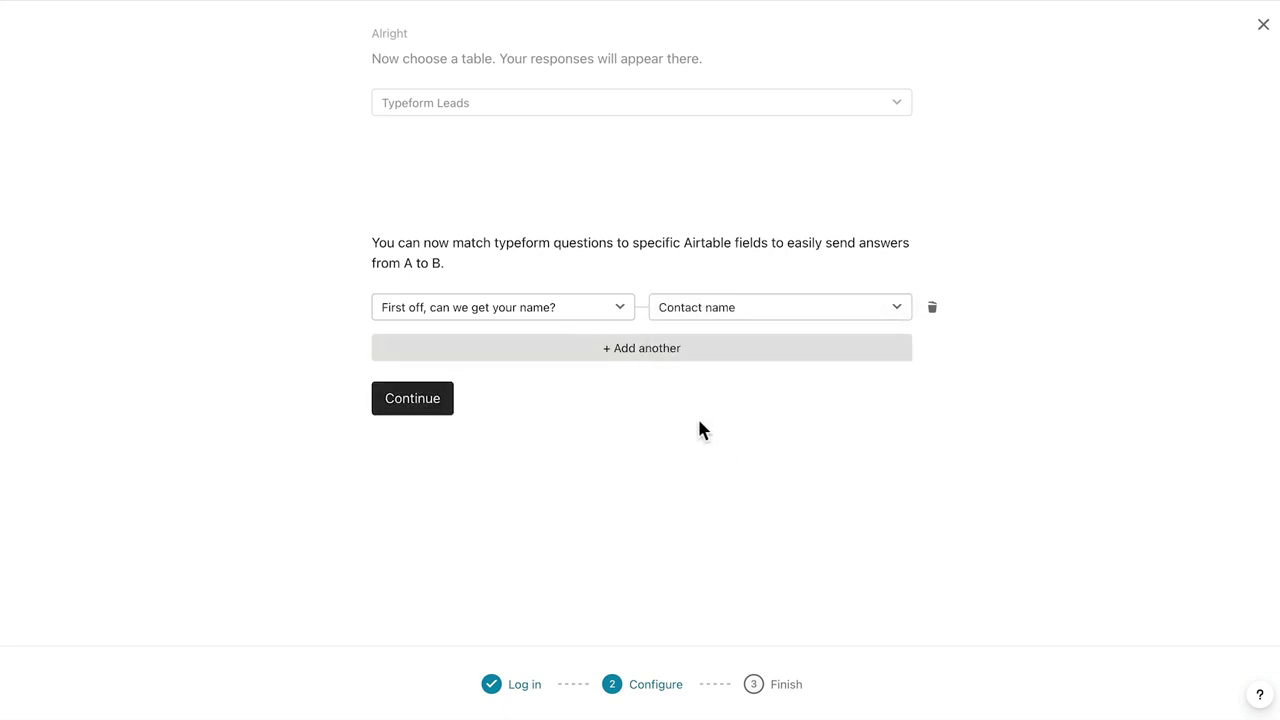
Add a second mapping that matches the company name question to the Company name field
left_click(632, 356)
left_click(578, 336)
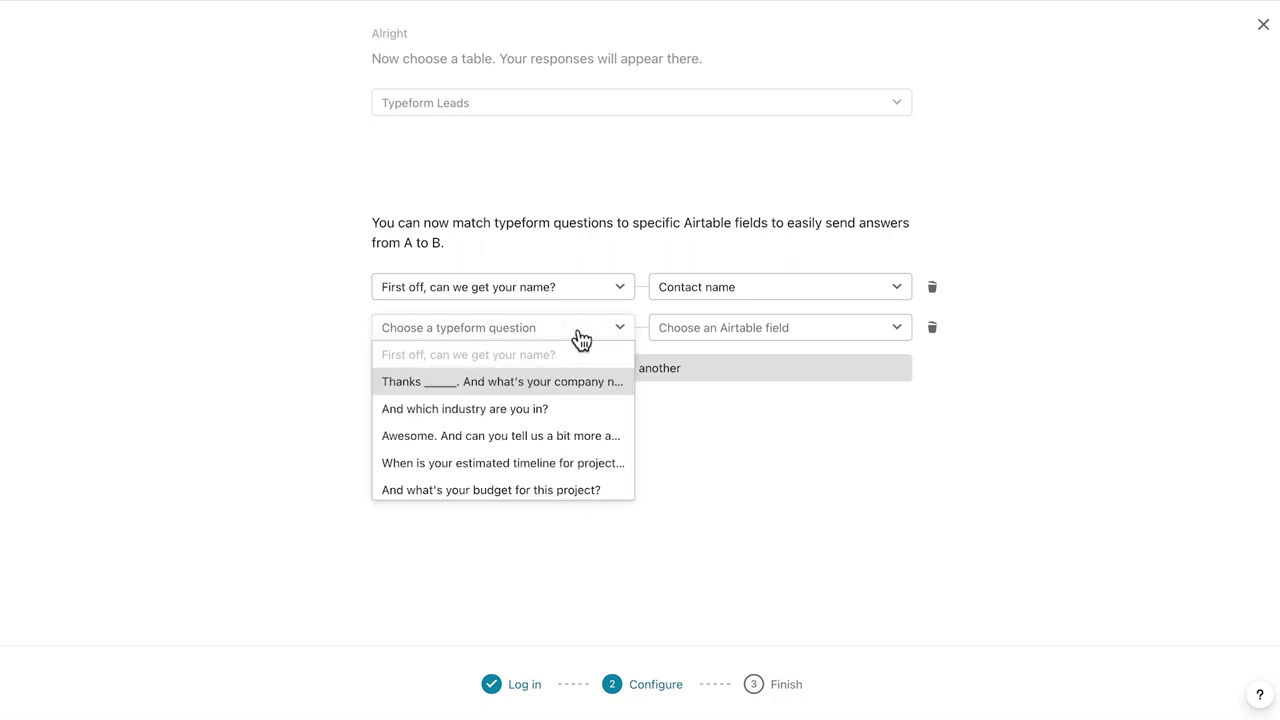
left_click(560, 381)
left_click(700, 332)
left_click(700, 380)
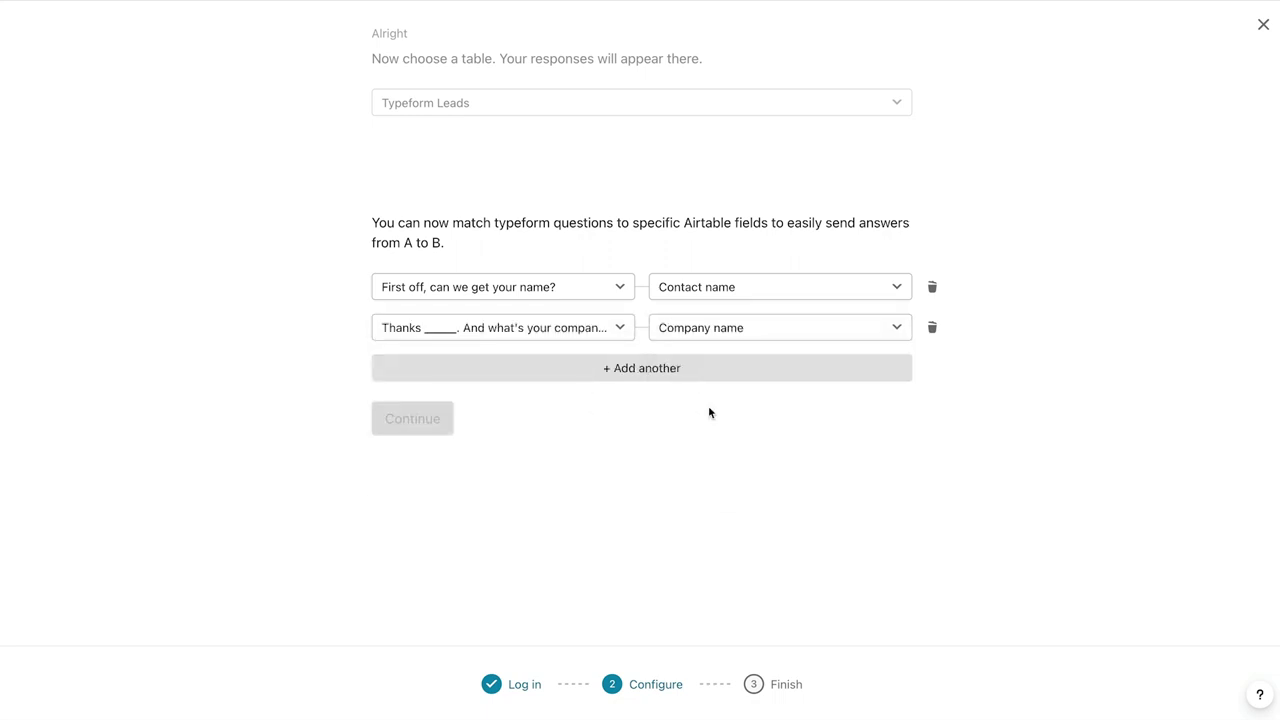
Add a third mapping that matches "And which industry are you in?" to the Industry field
left_click(627, 372)
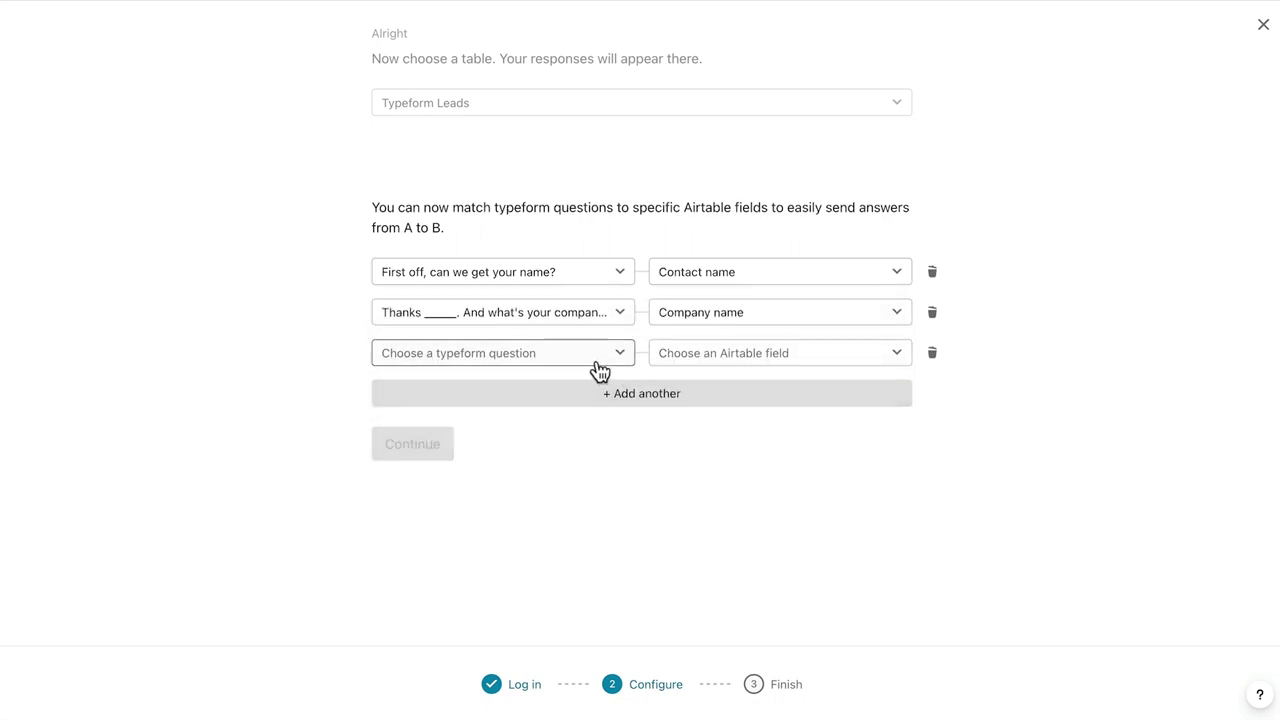
left_click(596, 360)
left_click(551, 436)
left_click(702, 360)
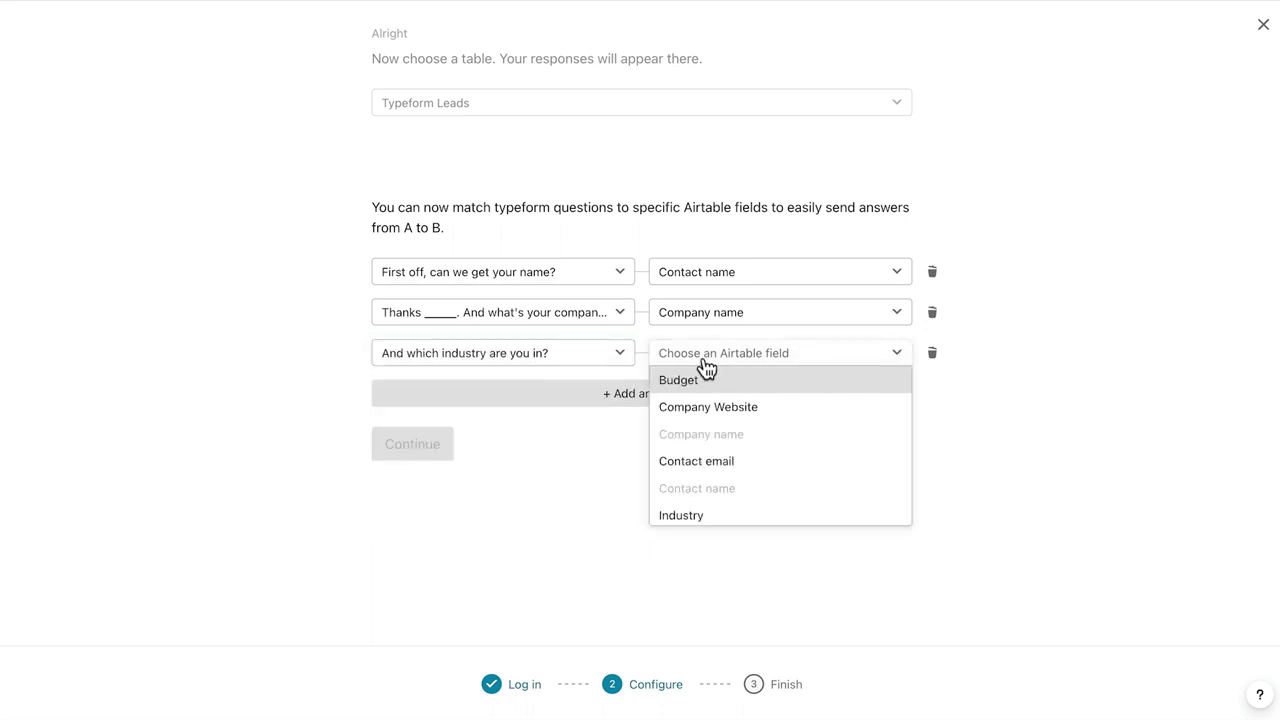
scroll(738, 468, "down", 1)
left_click(711, 487)
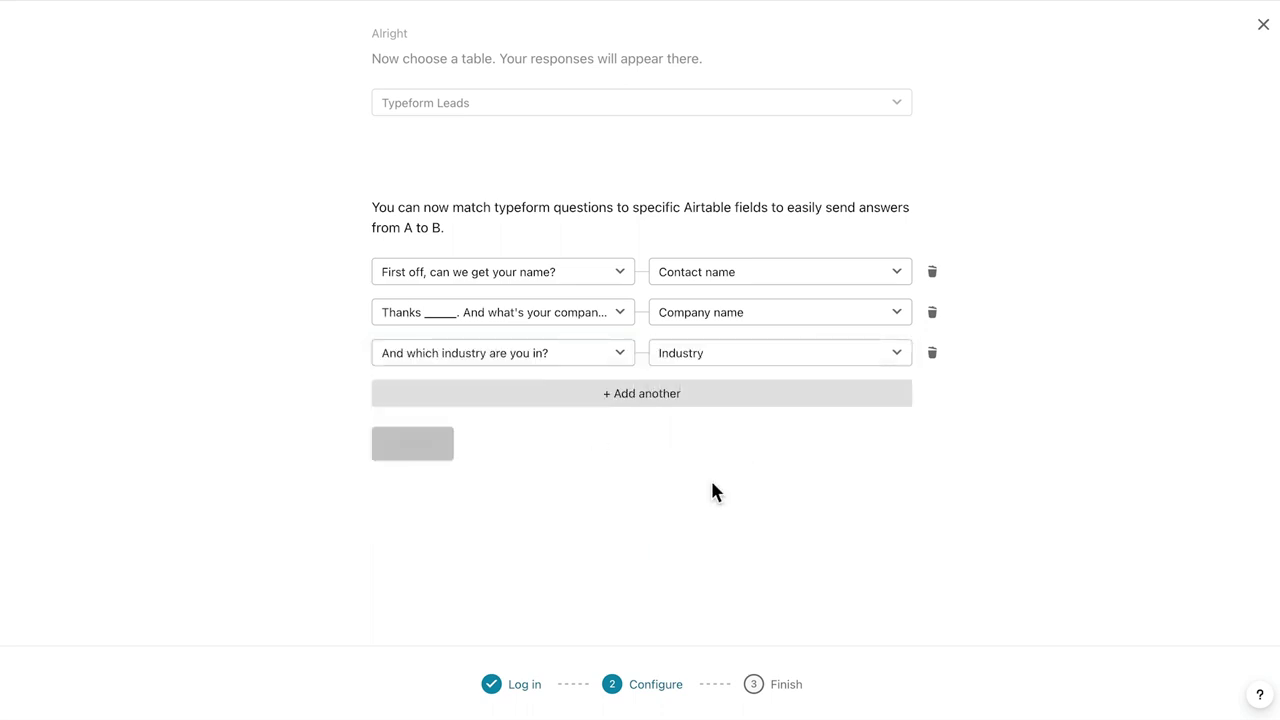
Add a fourth mapping that matches the "Awesome. And can you tell us a bit more" question to the Project details field
left_click(640, 398)
left_click(626, 395)
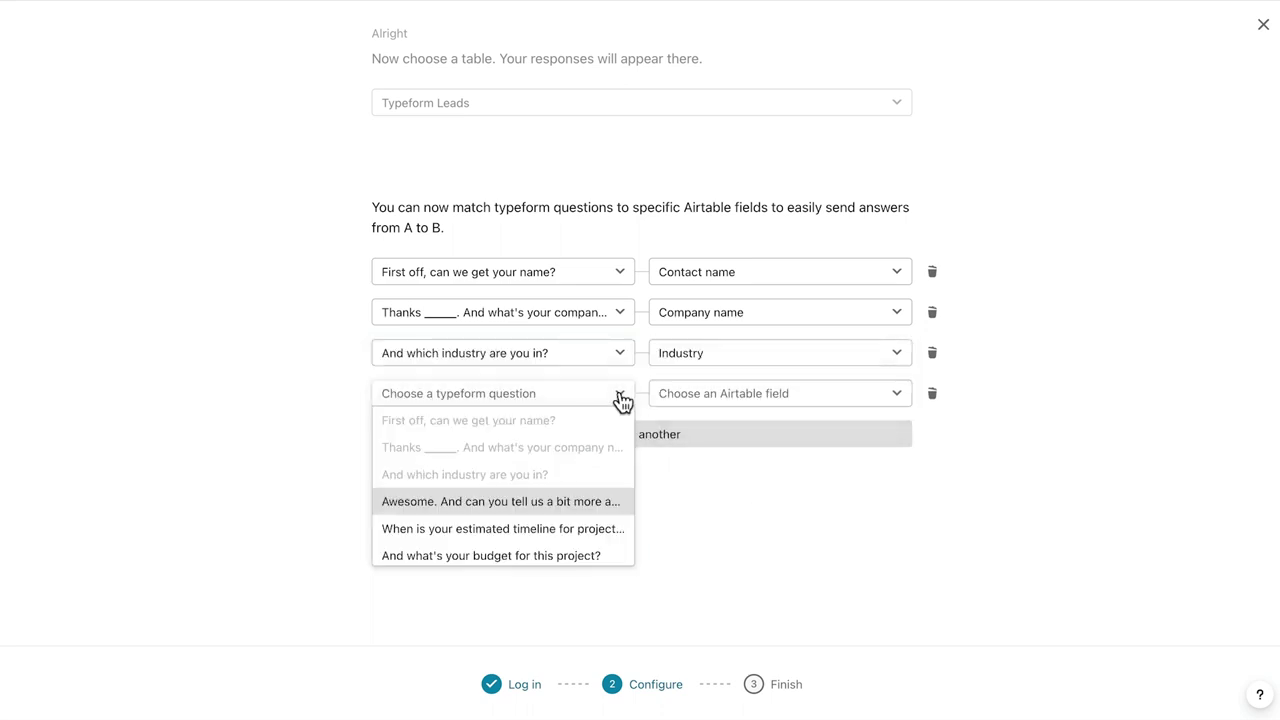
left_click(591, 503)
left_click(716, 400)
scroll(763, 495, "down", 2)
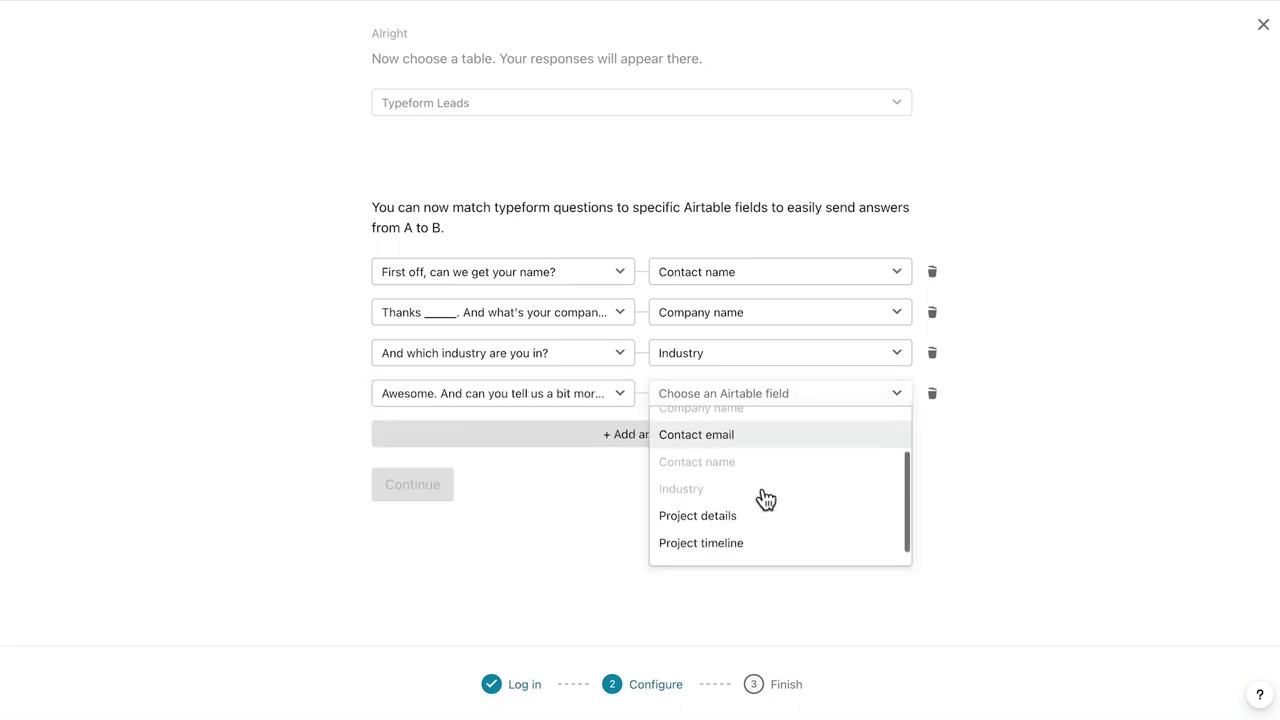
left_click(740, 498)
Add a fifth mapping that matches the "When is your estimated timeline" question to the Project timeline field
left_click(637, 438)
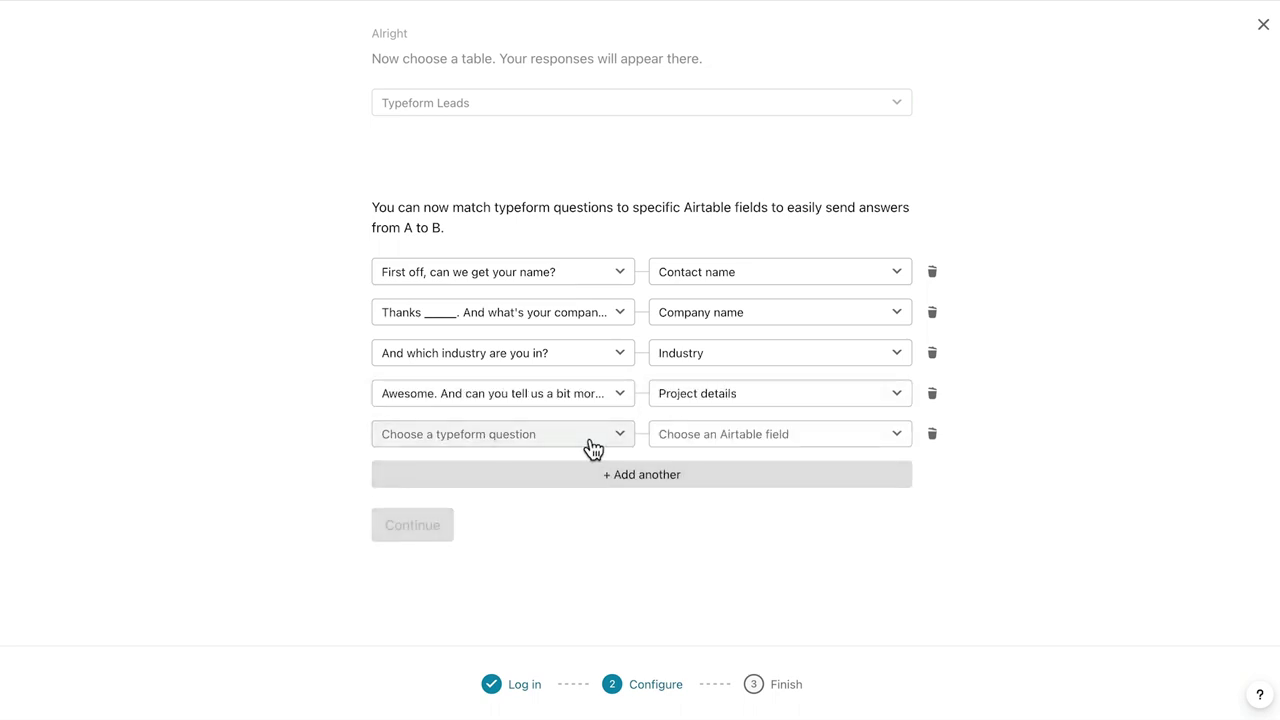
left_click(588, 446)
scroll(563, 575, "down", 3)
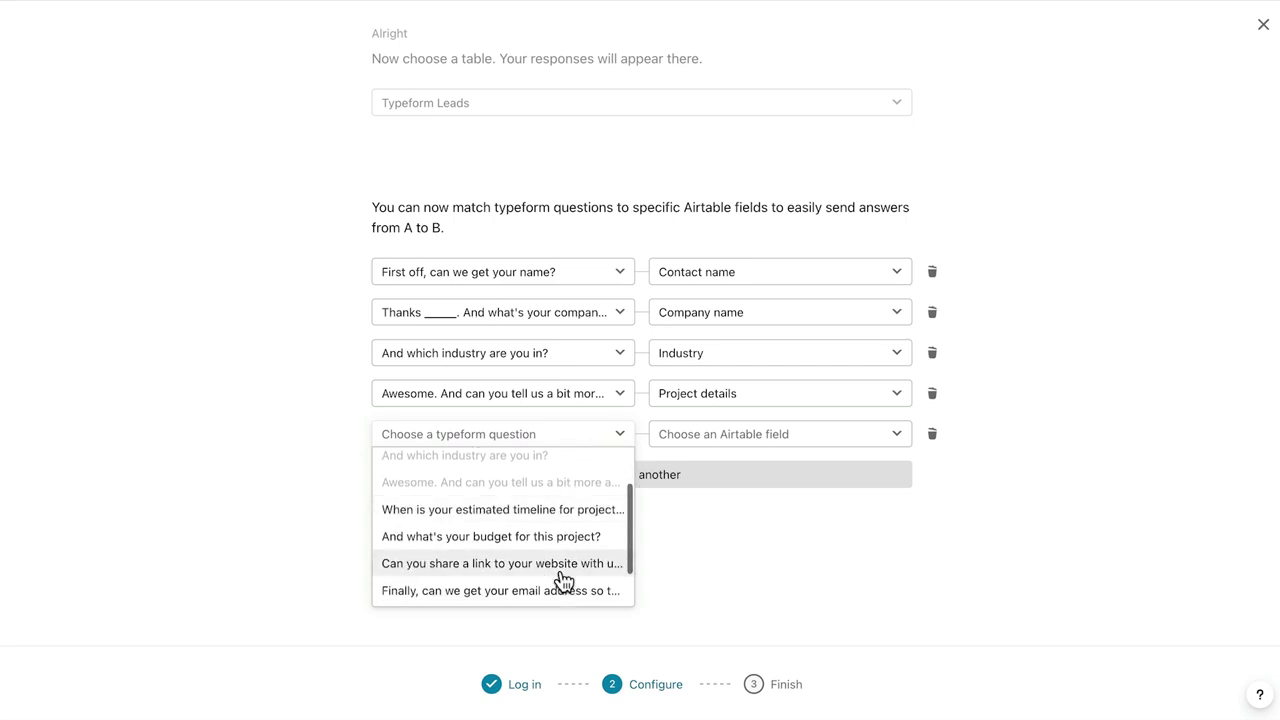
left_click(575, 510)
left_click(777, 438)
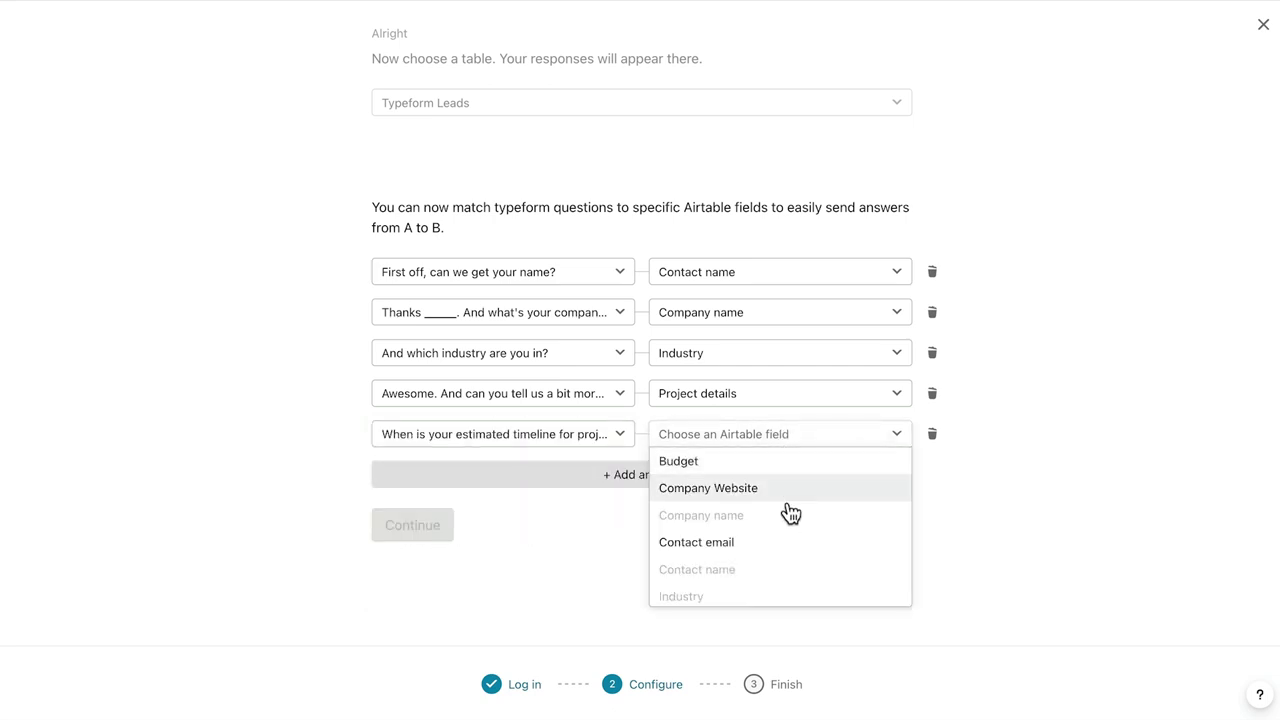
scroll(785, 525, "down", 1)
scroll(783, 535, "down", 2)
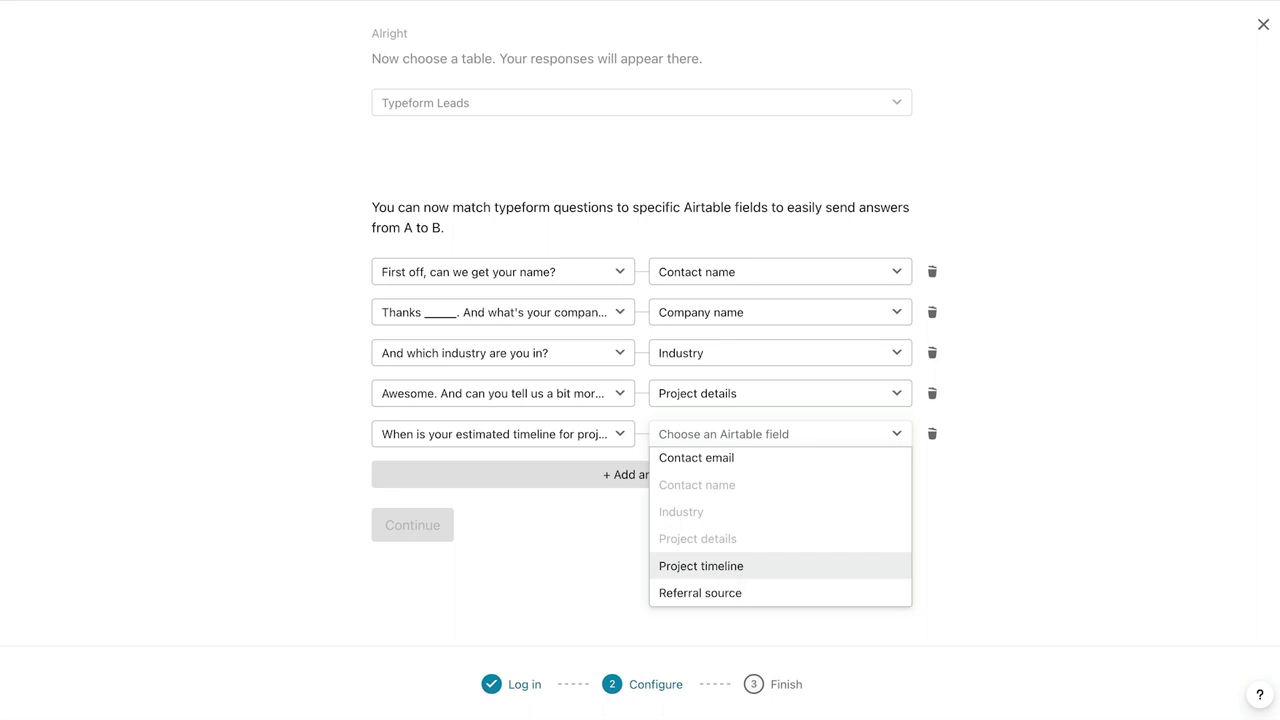
left_click(728, 566)
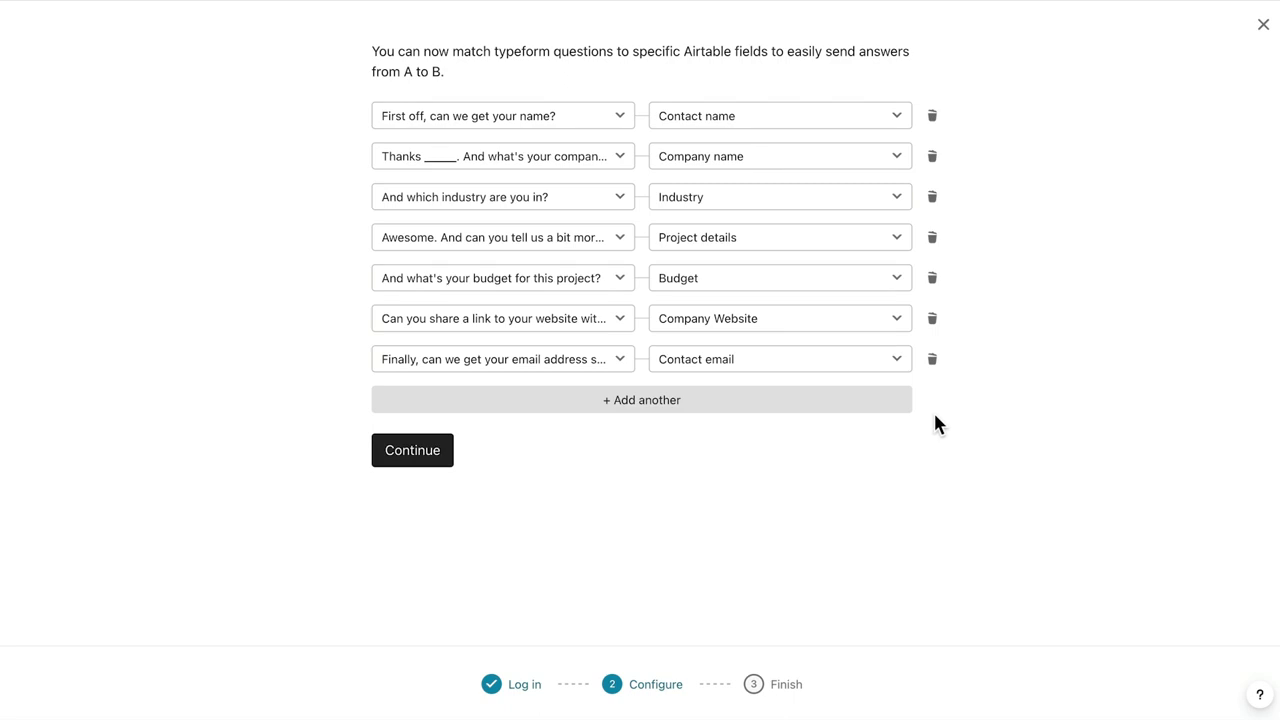
Accept the question-to-field mappings and complete the Airtable integration setup
left_click(426, 458)
left_click(523, 469)
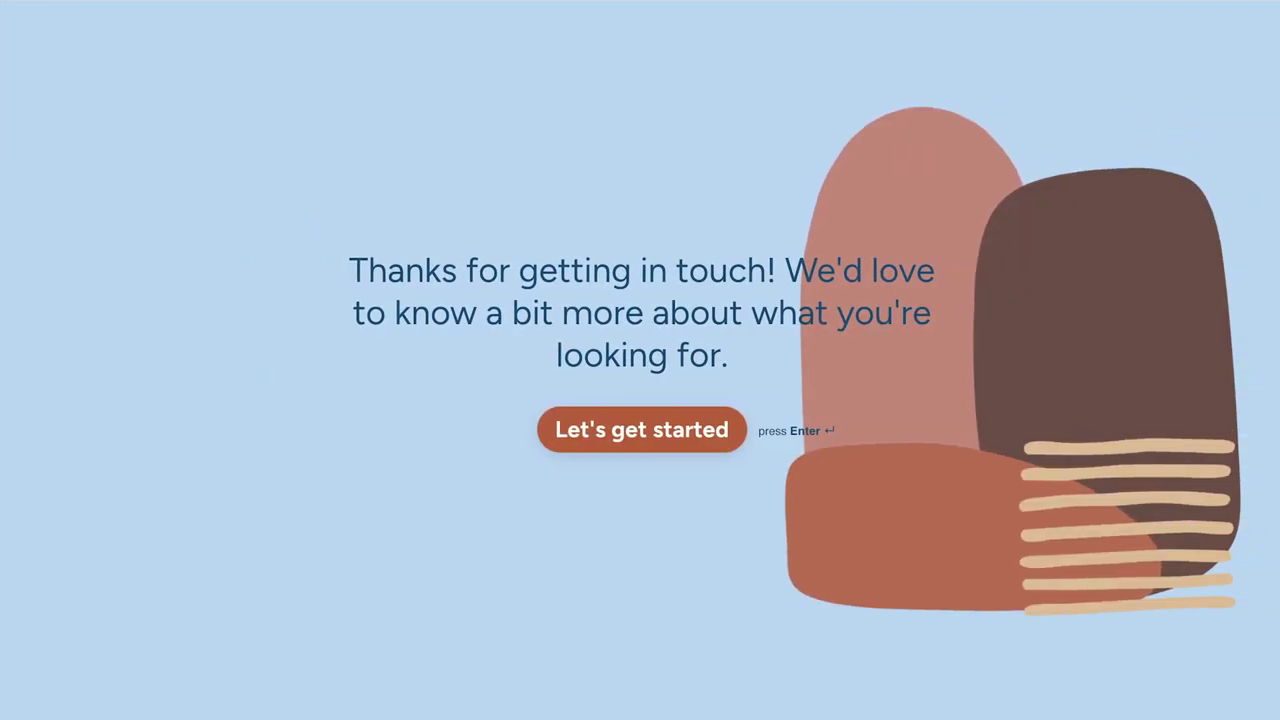
Start a test response in the published form, entering the contact's first name, Dior as the company name, and the contact's e-mail
key("Return")
type("Christian")
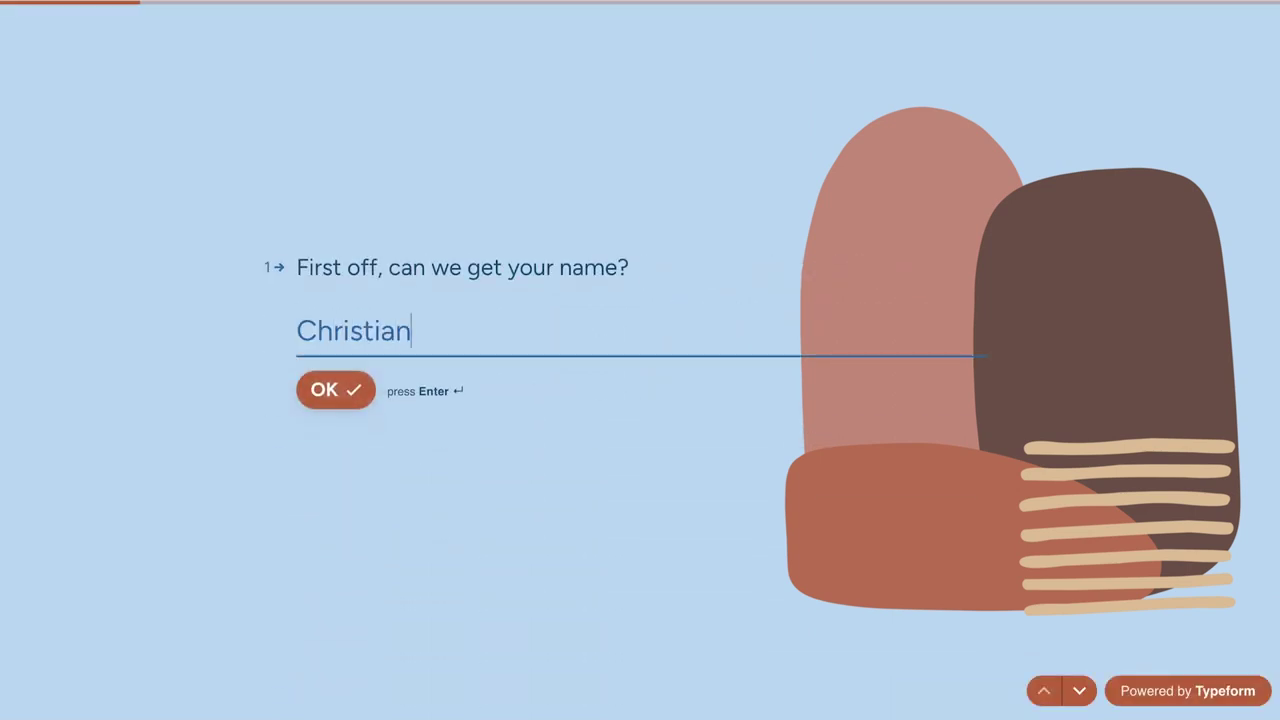
key("Return")
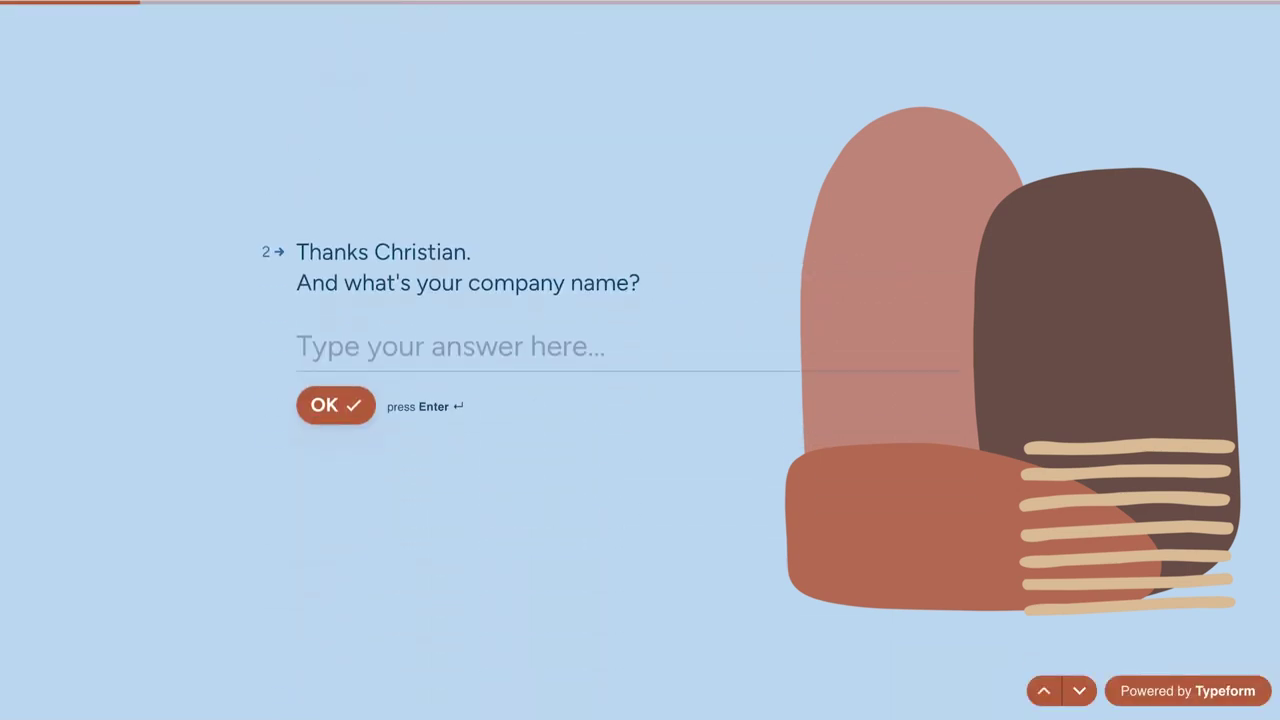
type("Dior")
key("Return")
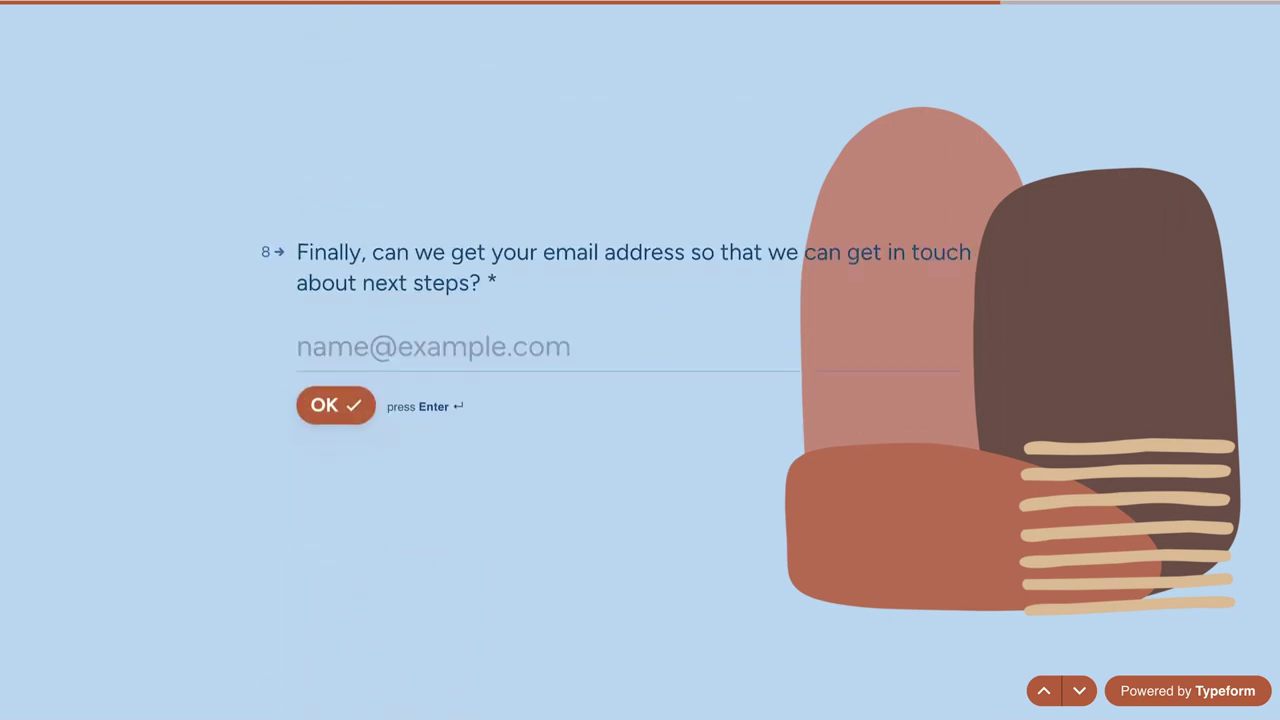
type("christian@dior.example.")
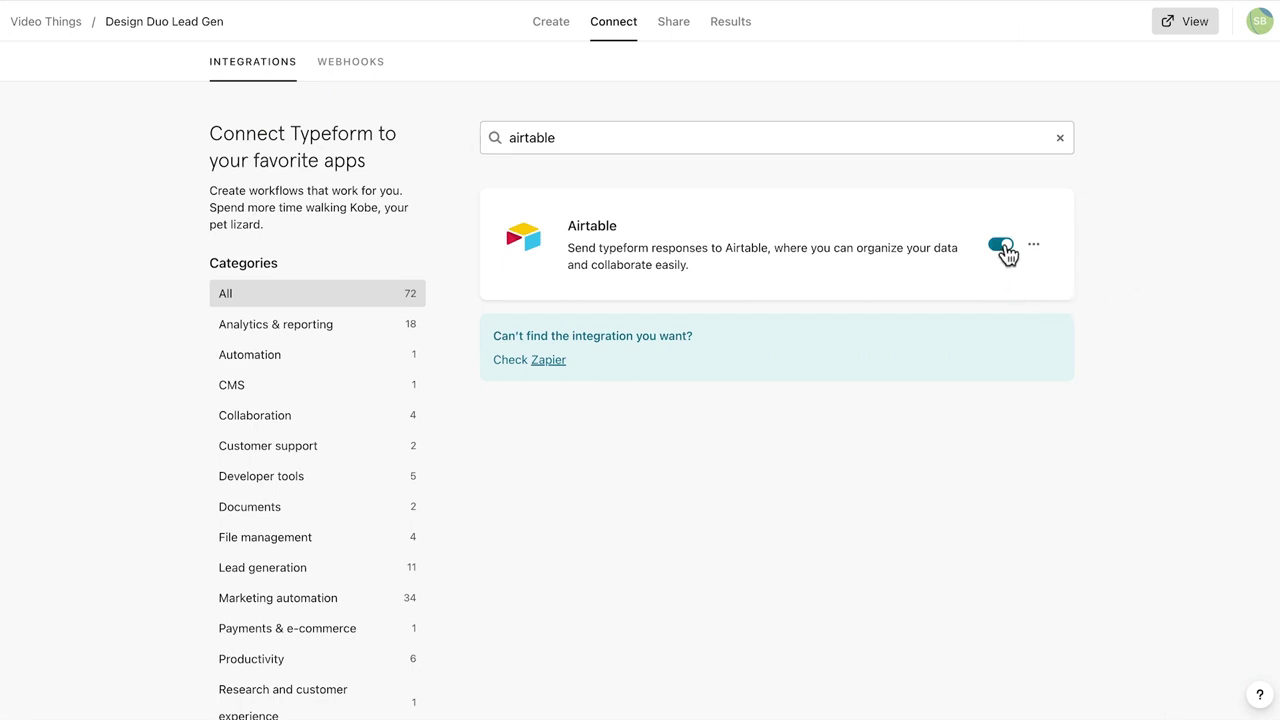
Switch off the form's Airtable integration and look at its delete option without deleting it
left_click(1003, 247)
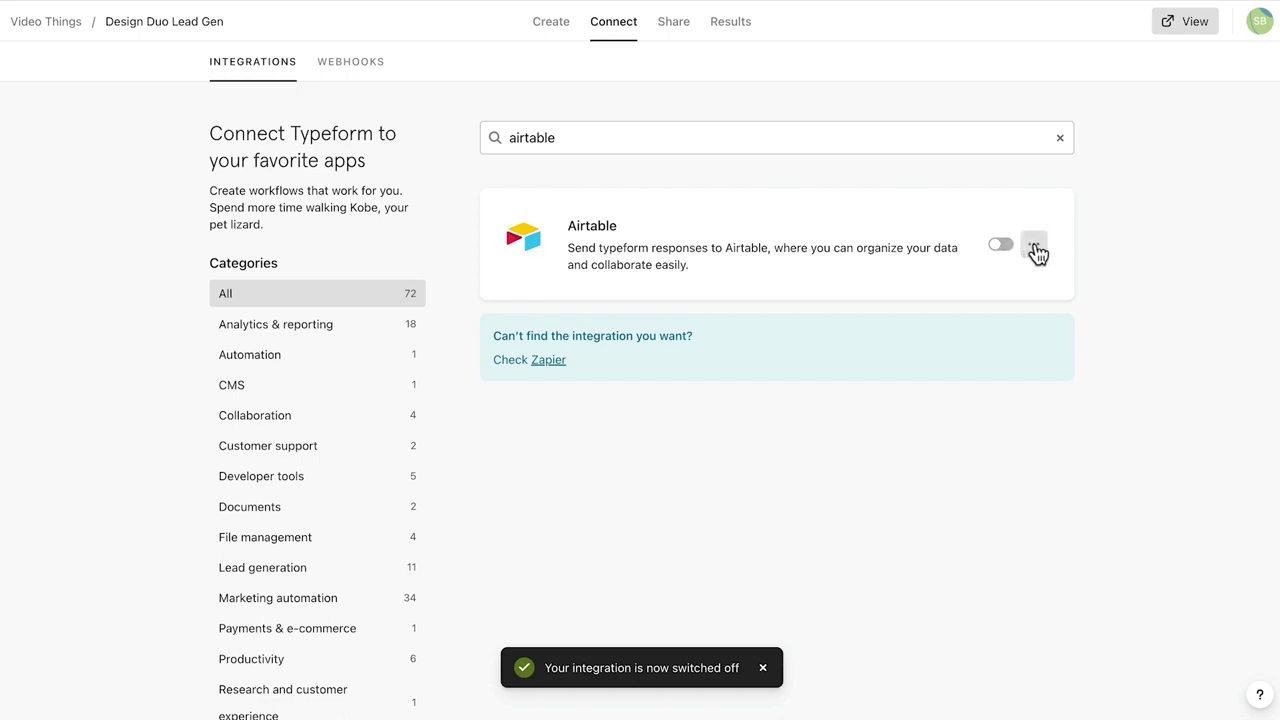
left_click(1035, 248)
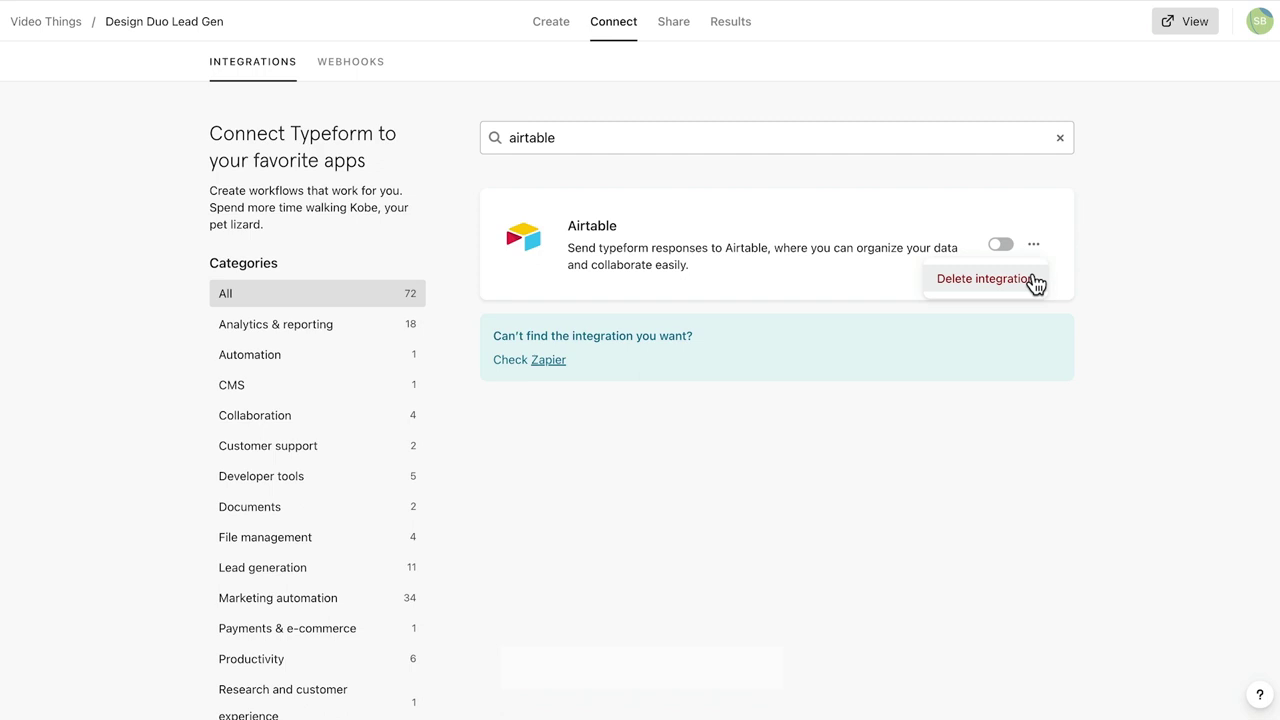
left_click(1112, 264)
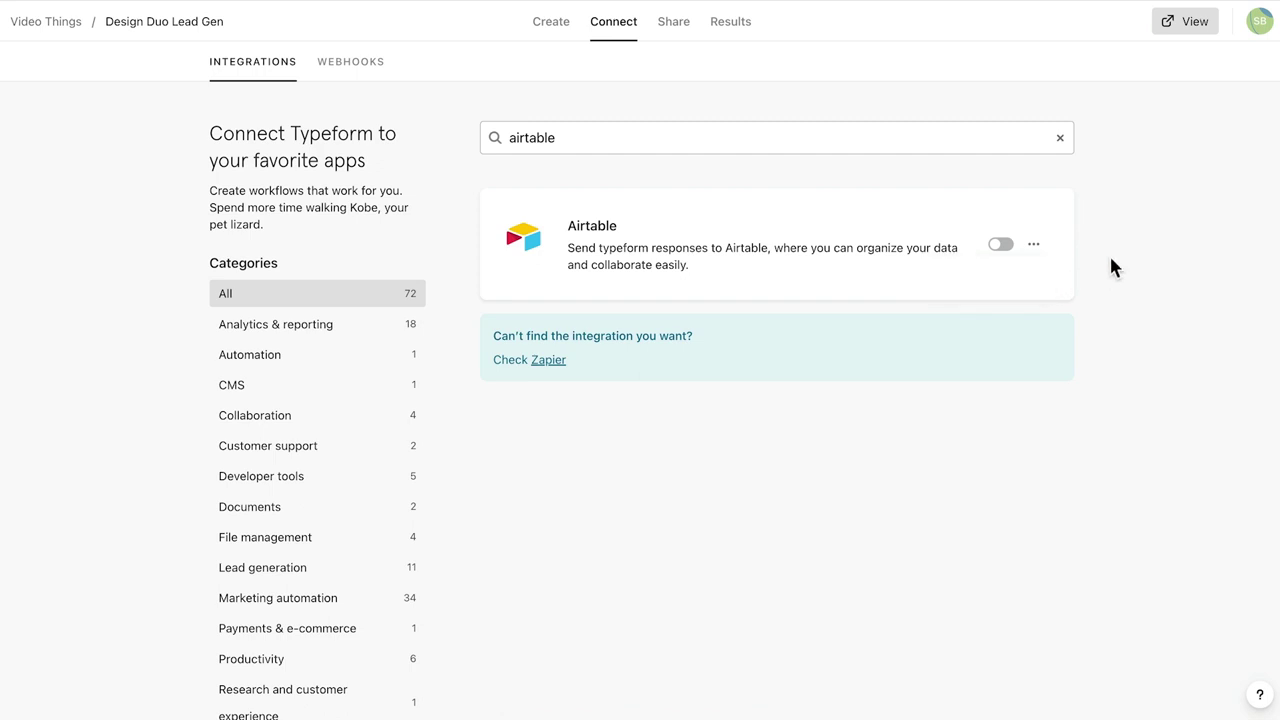